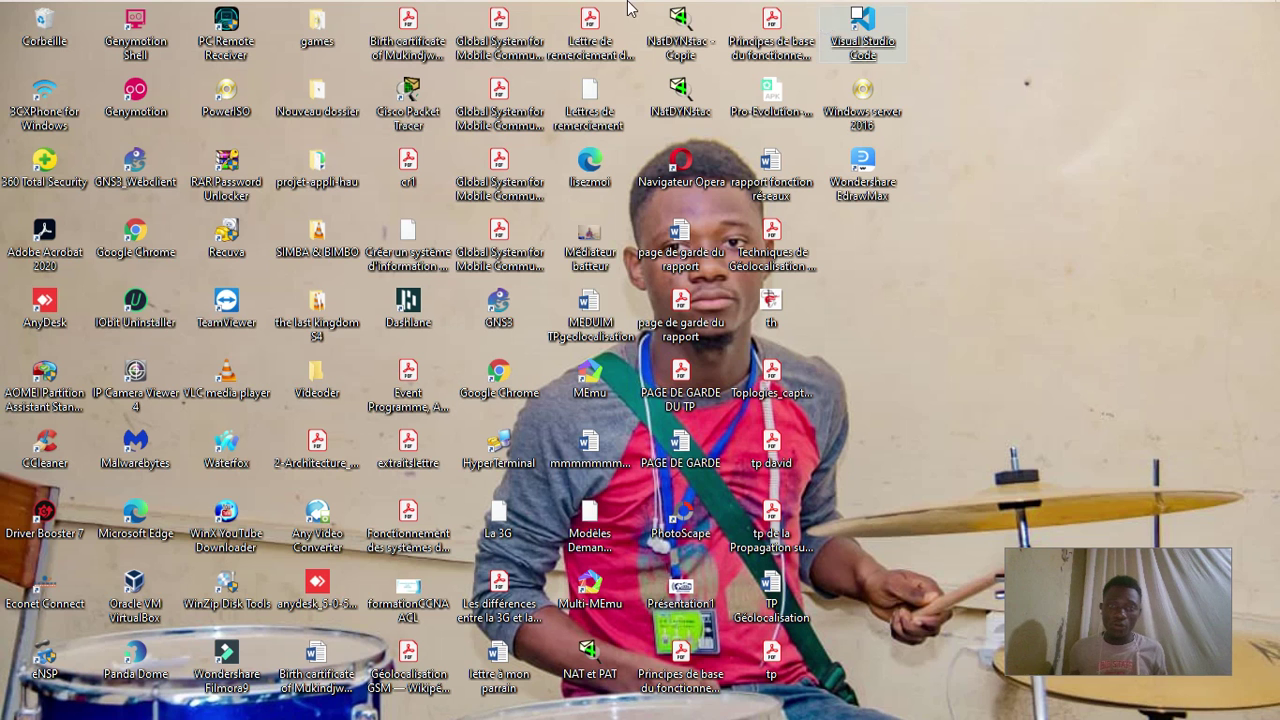
# - Bring Packet Tracer to the front and check the WRT300N router's port status
pyautogui.moveTo(570, 8)
pyautogui.click(505, 12)
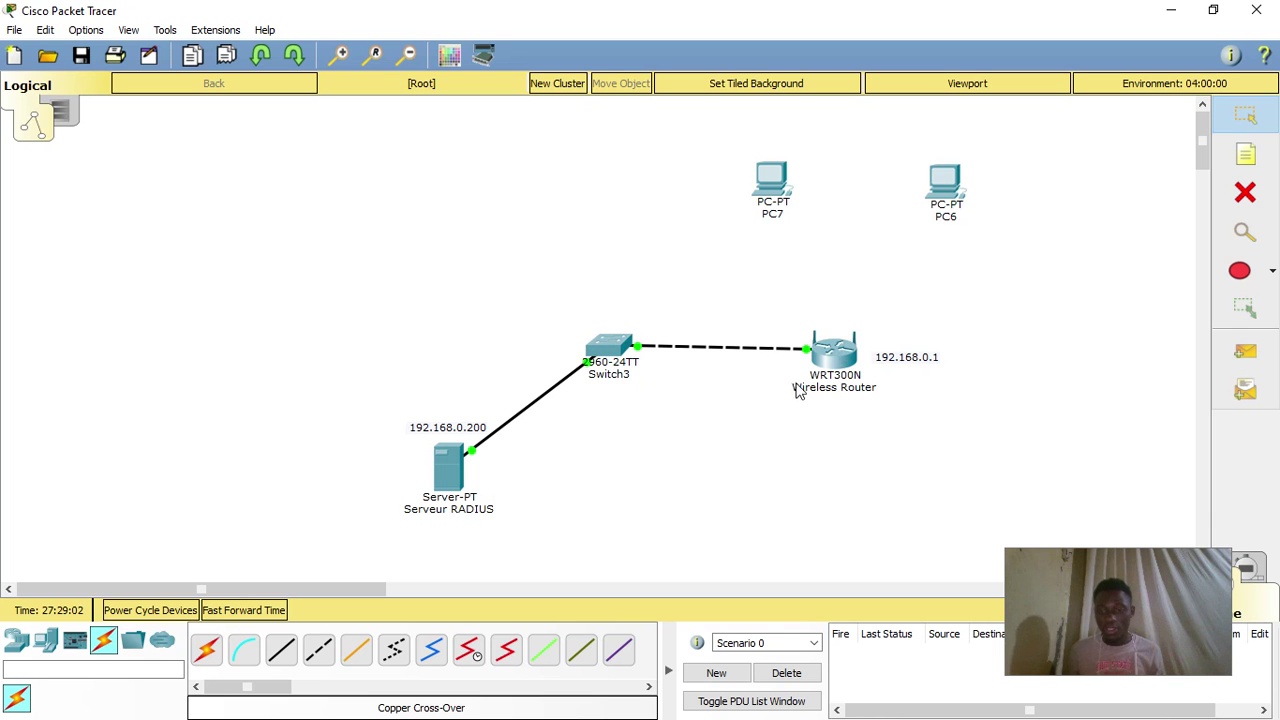
pyautogui.moveTo(828, 366)
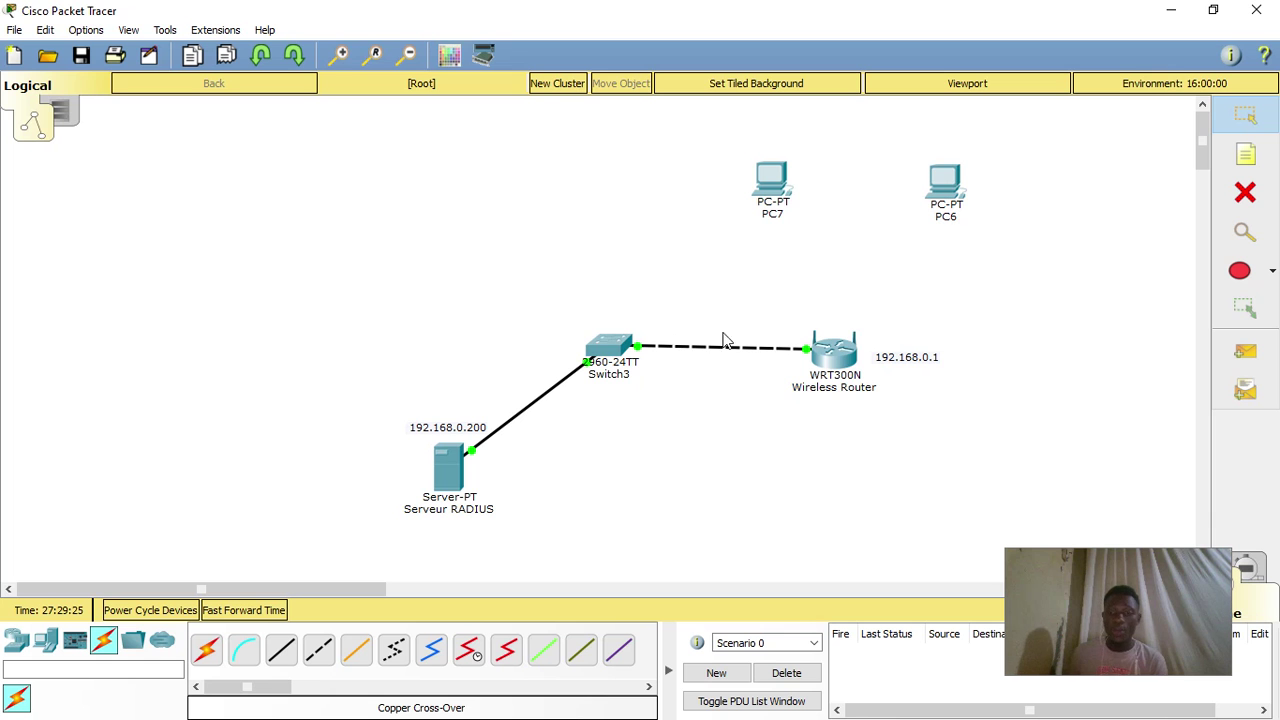
# - Rename the router's SSID from Default to CARS.NET, choose WPA2-PSK, and enter the passphrase
pyautogui.click(838, 362)
pyautogui.click(384, 177)
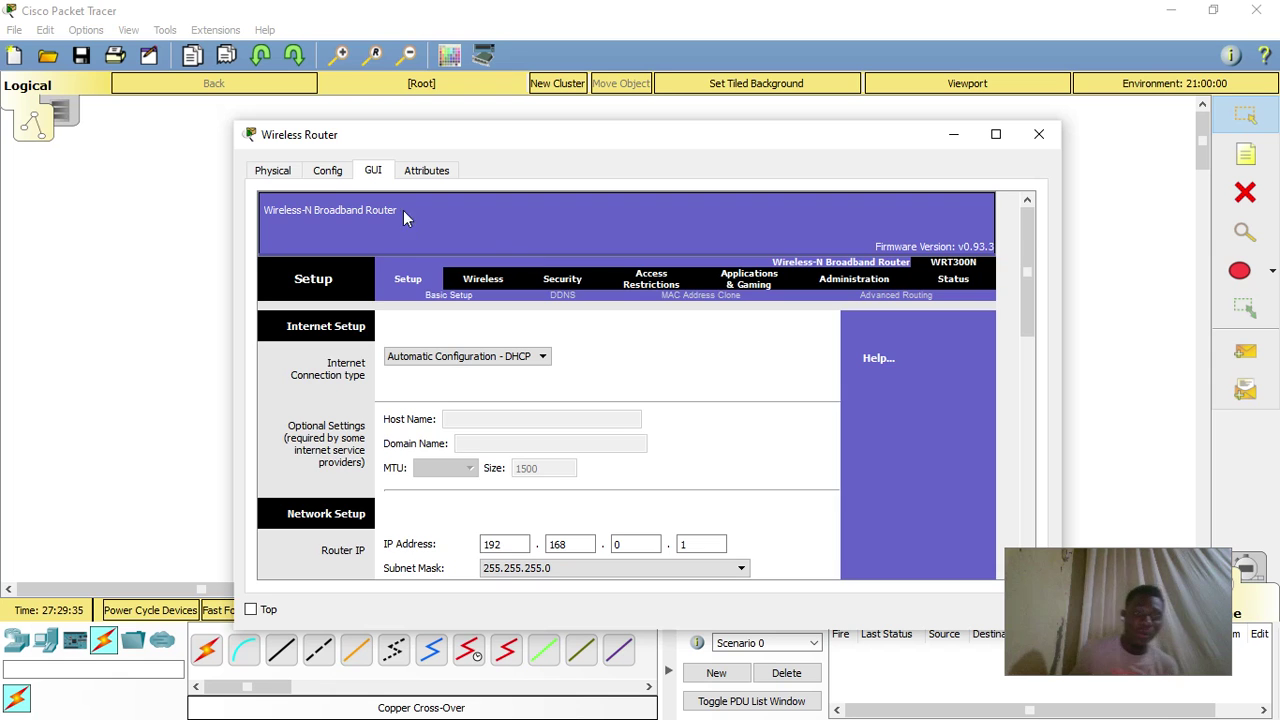
pyautogui.click(328, 171)
pyautogui.click(318, 312)
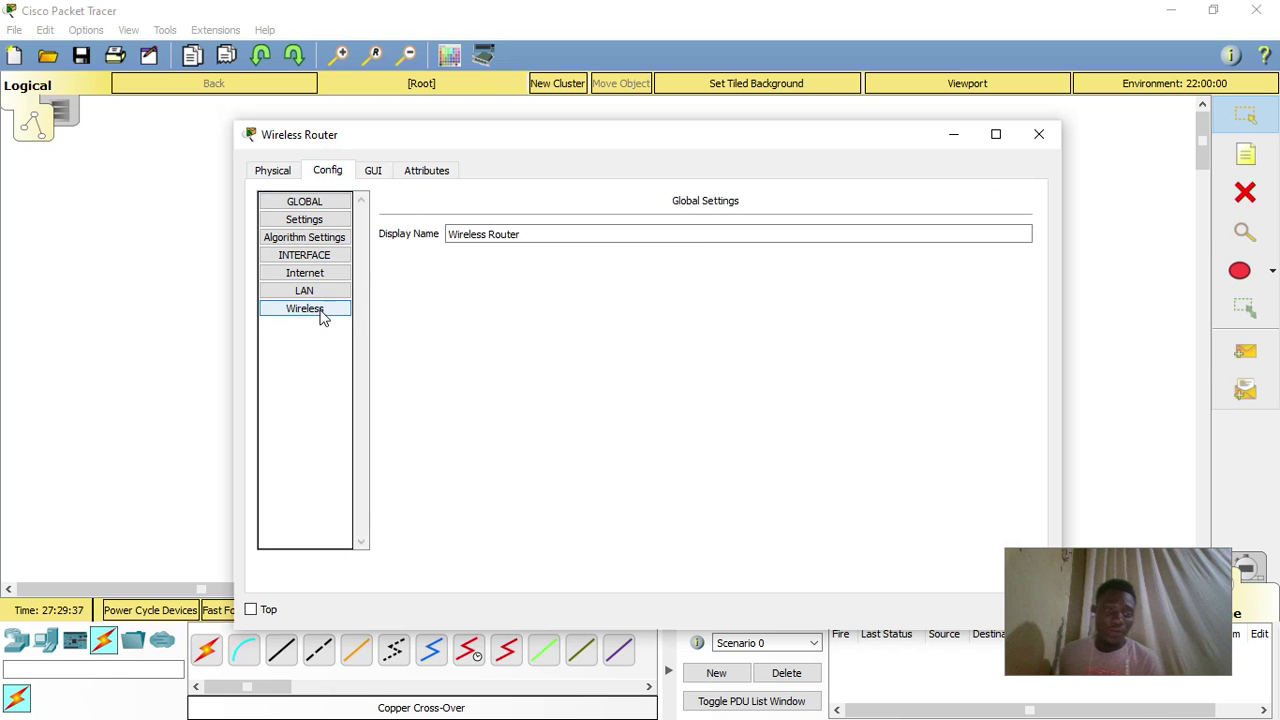
pyautogui.doubleClick(765, 249)
pyautogui.write('CARS.')
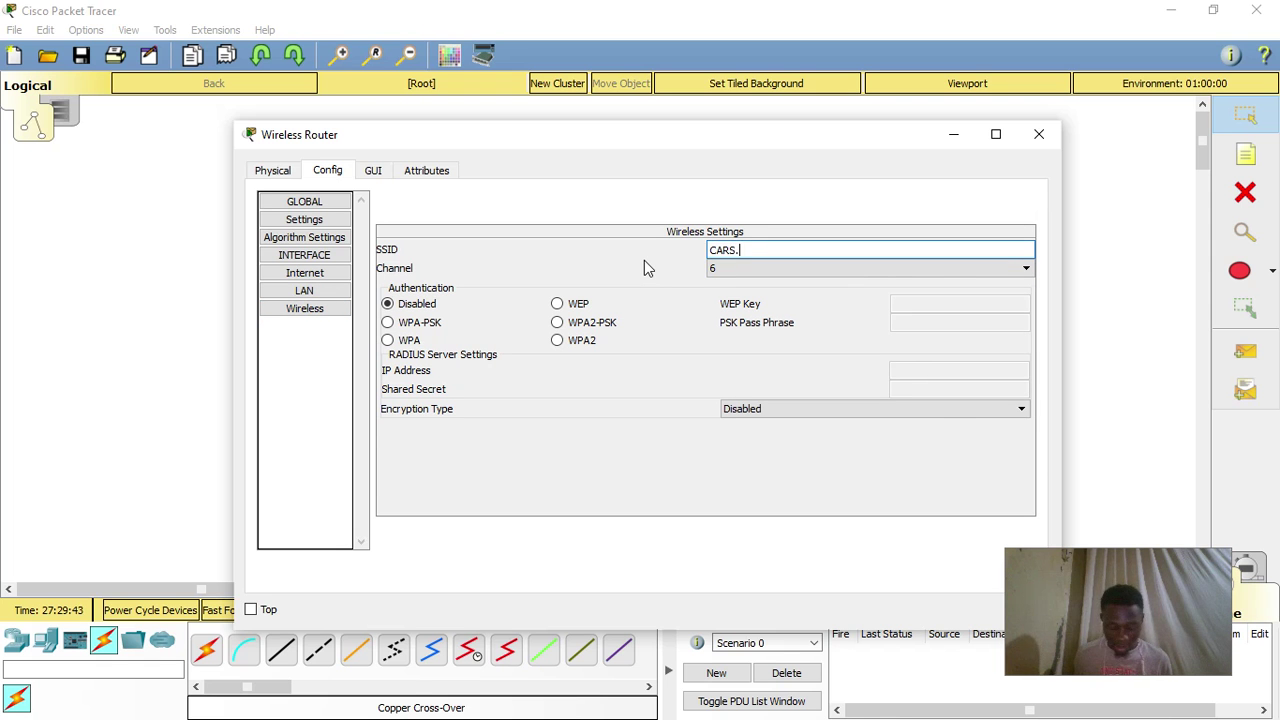
pyautogui.write('NET')
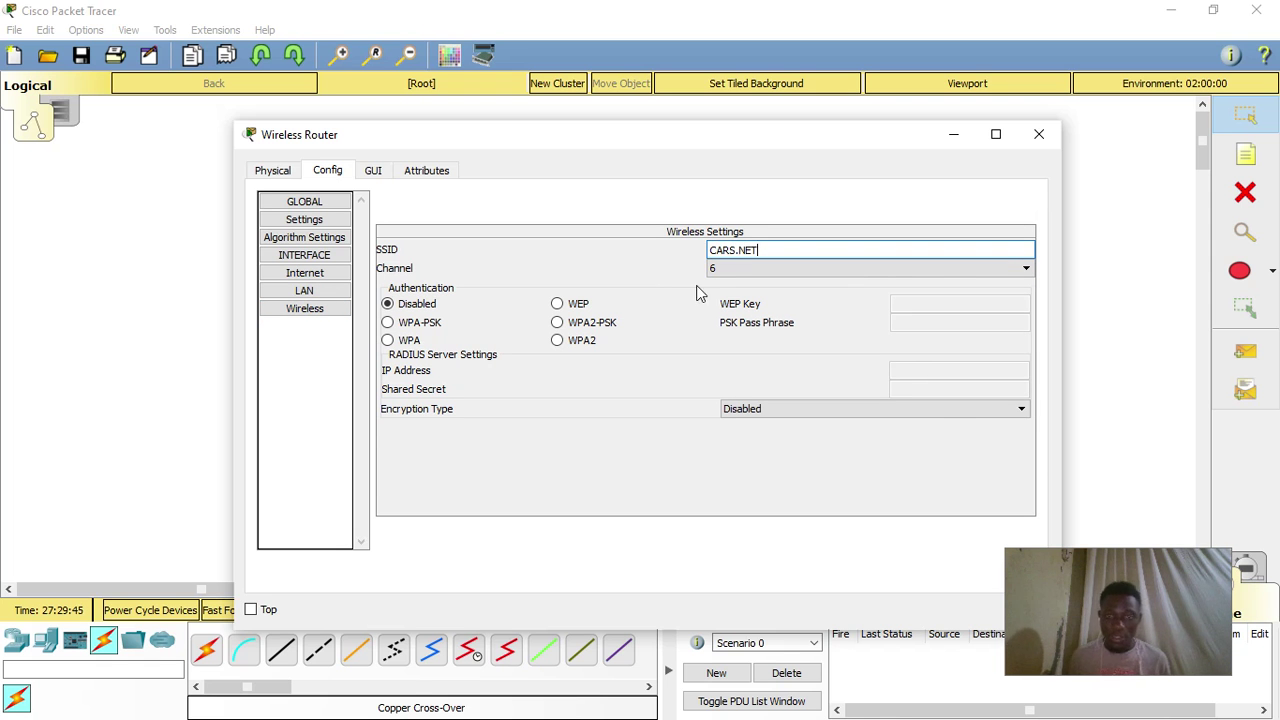
pyautogui.click(597, 330)
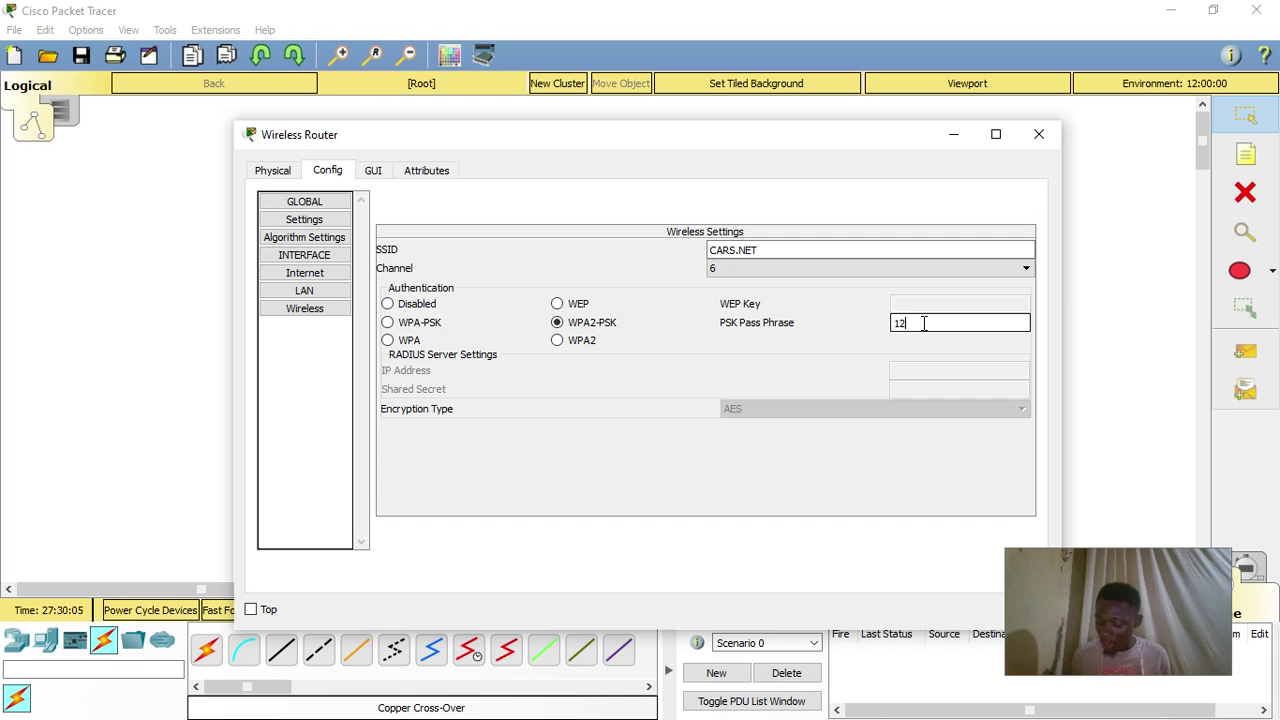
pyautogui.write('78')
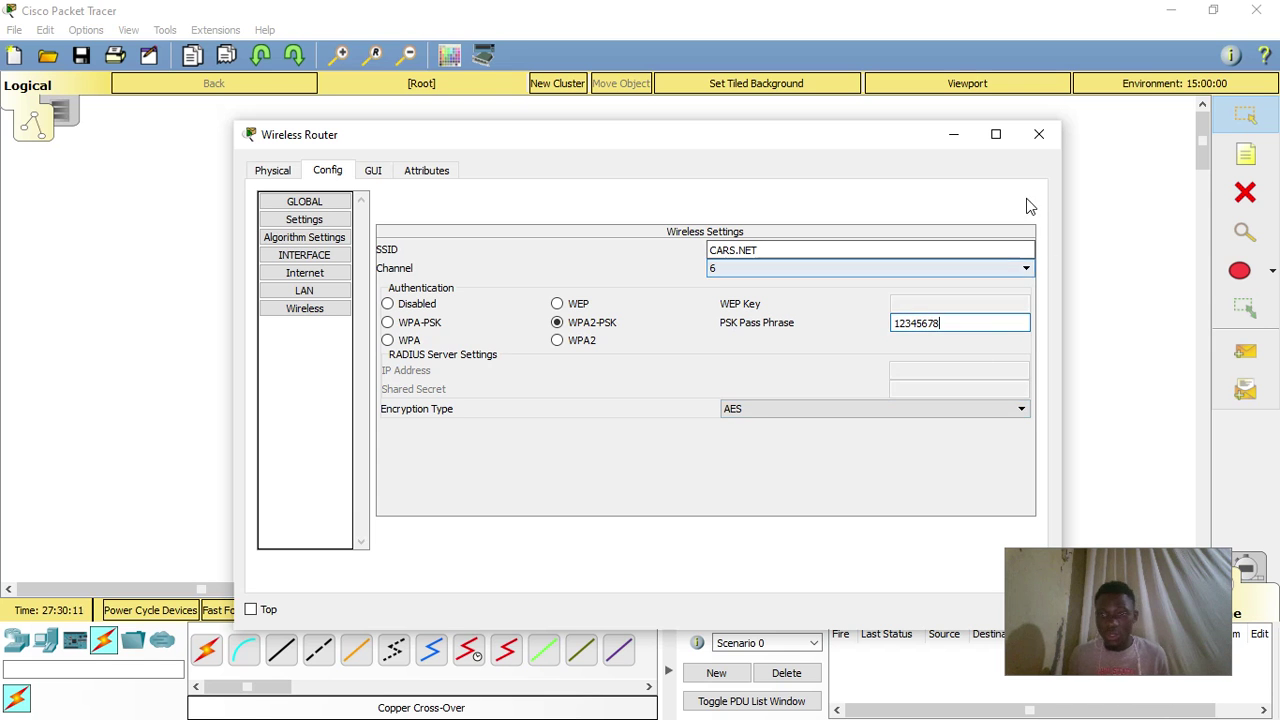
pyautogui.click(1039, 134)
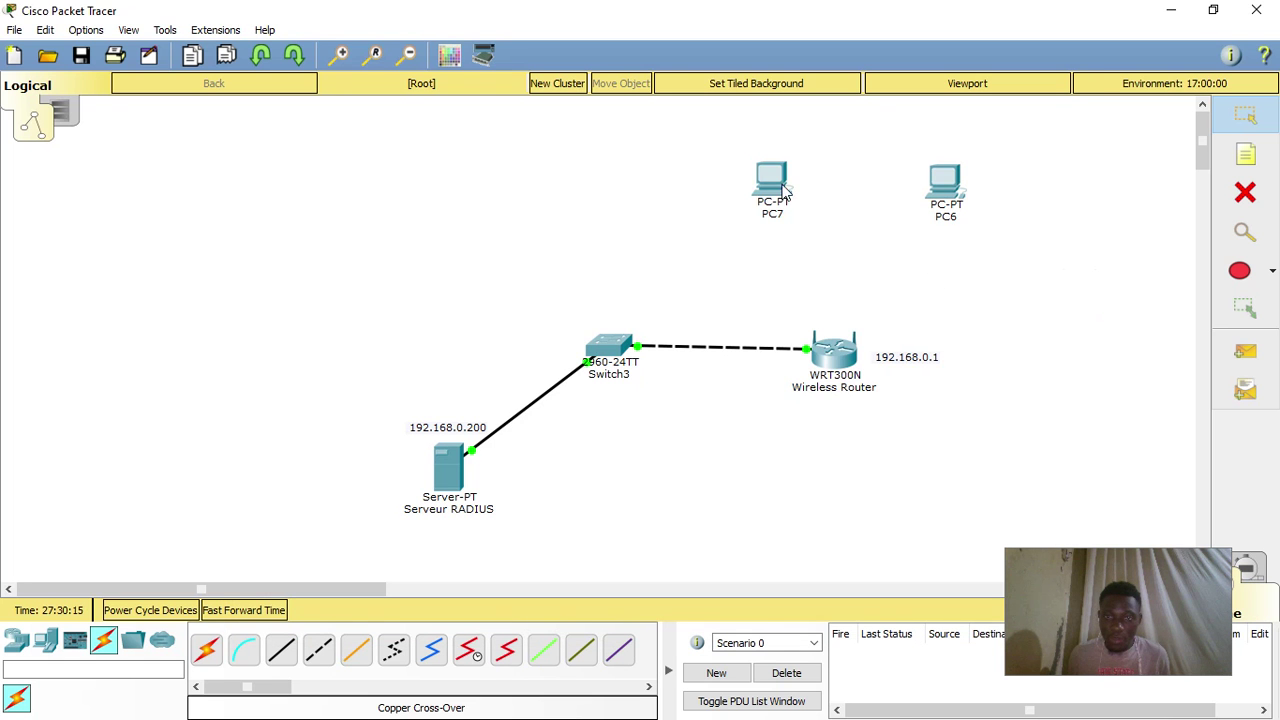
# - Power off PC7 and replace its network module with the WMP300N wireless card
pyautogui.click(771, 182)
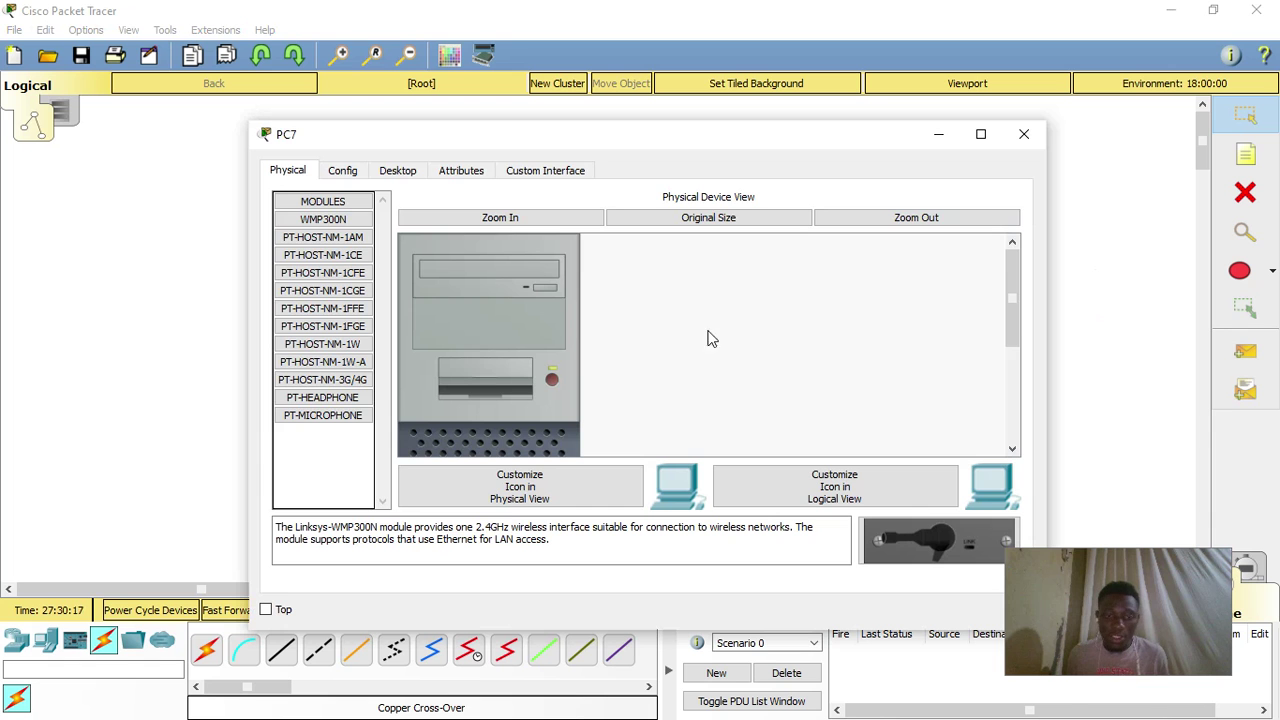
pyautogui.click(553, 380)
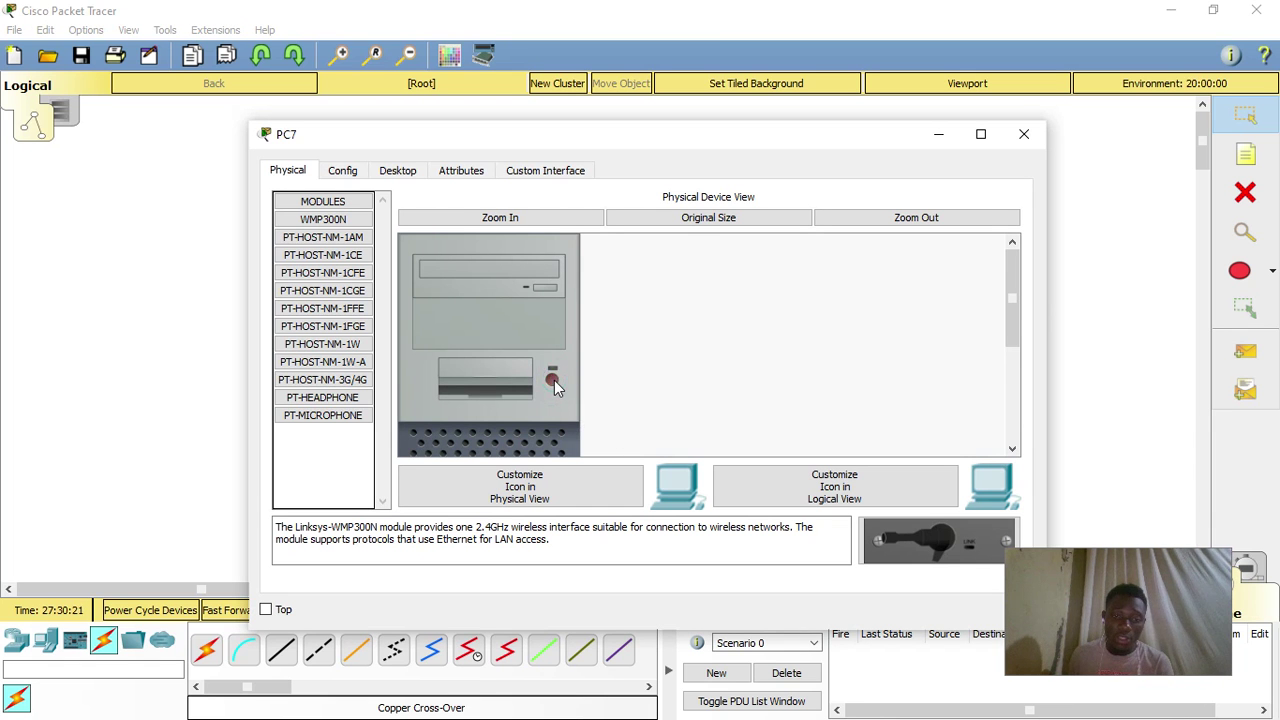
pyautogui.scroll(-3, 518, 415)
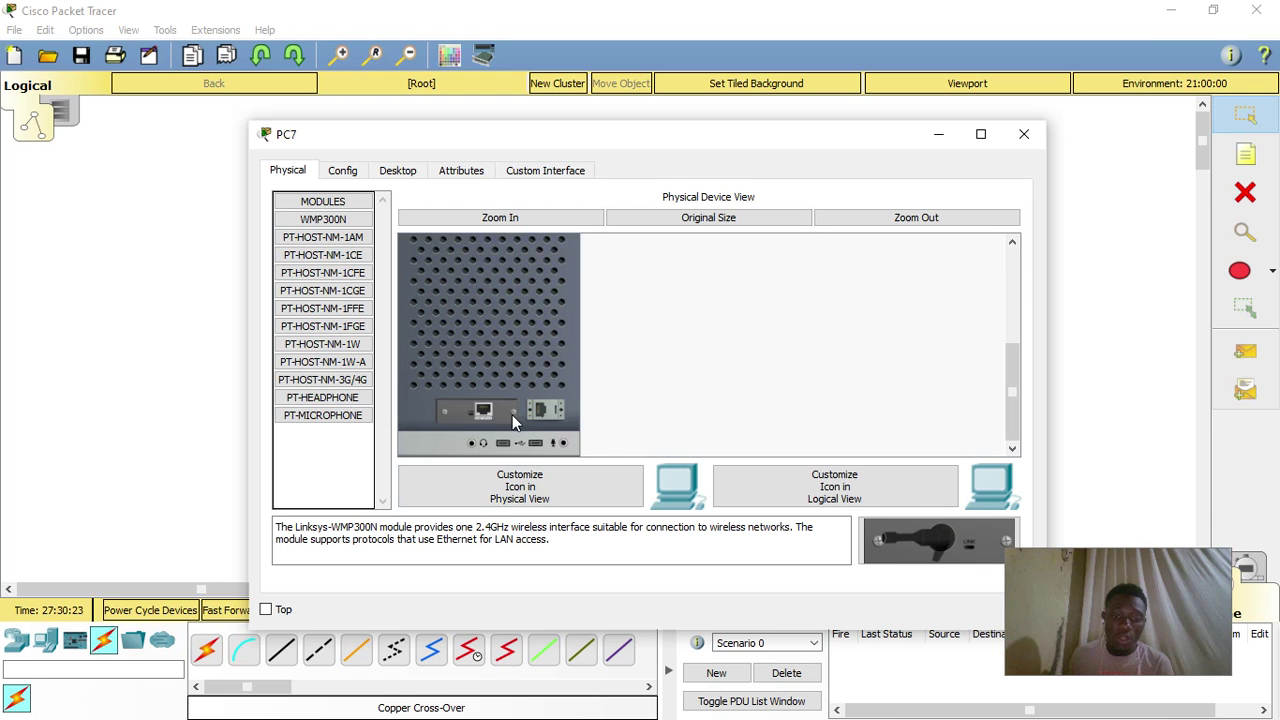
pyautogui.moveTo(491, 423); pyautogui.dragTo(350, 490)
pyautogui.moveTo(895, 547); pyautogui.dragTo(480, 418)
pyautogui.scroll(3, 528, 341)
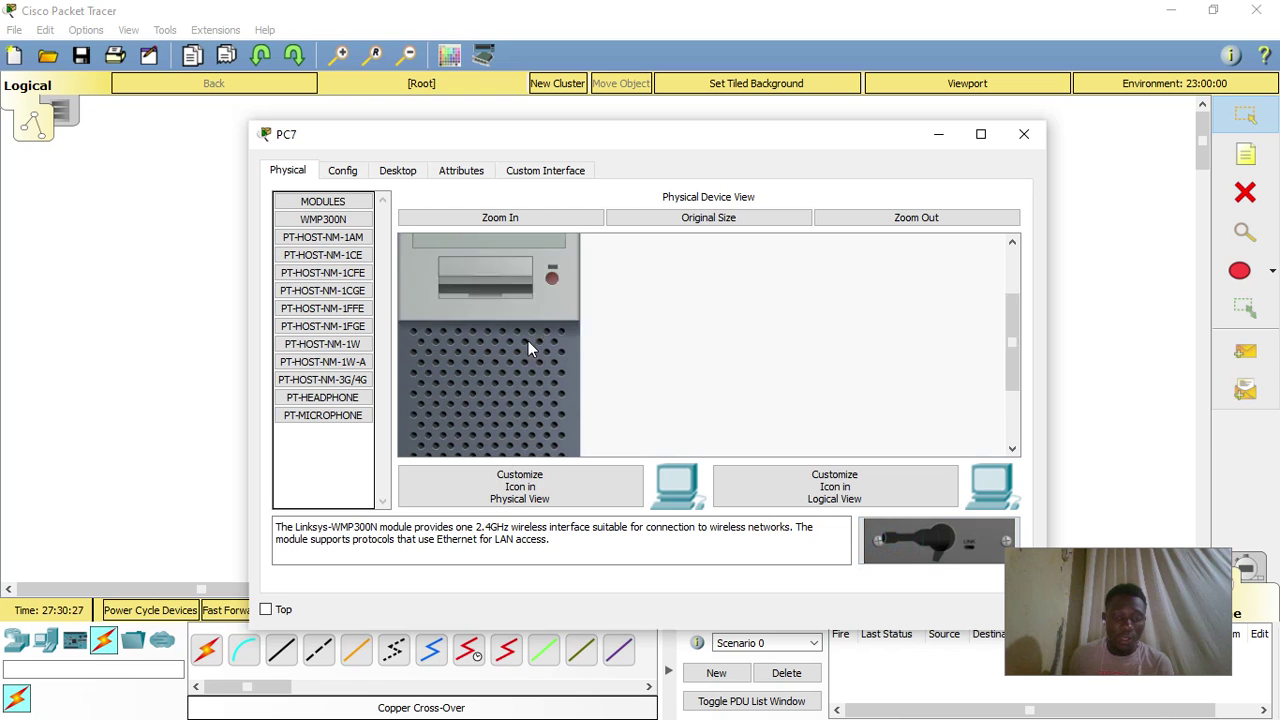
pyautogui.scroll(2, 528, 341)
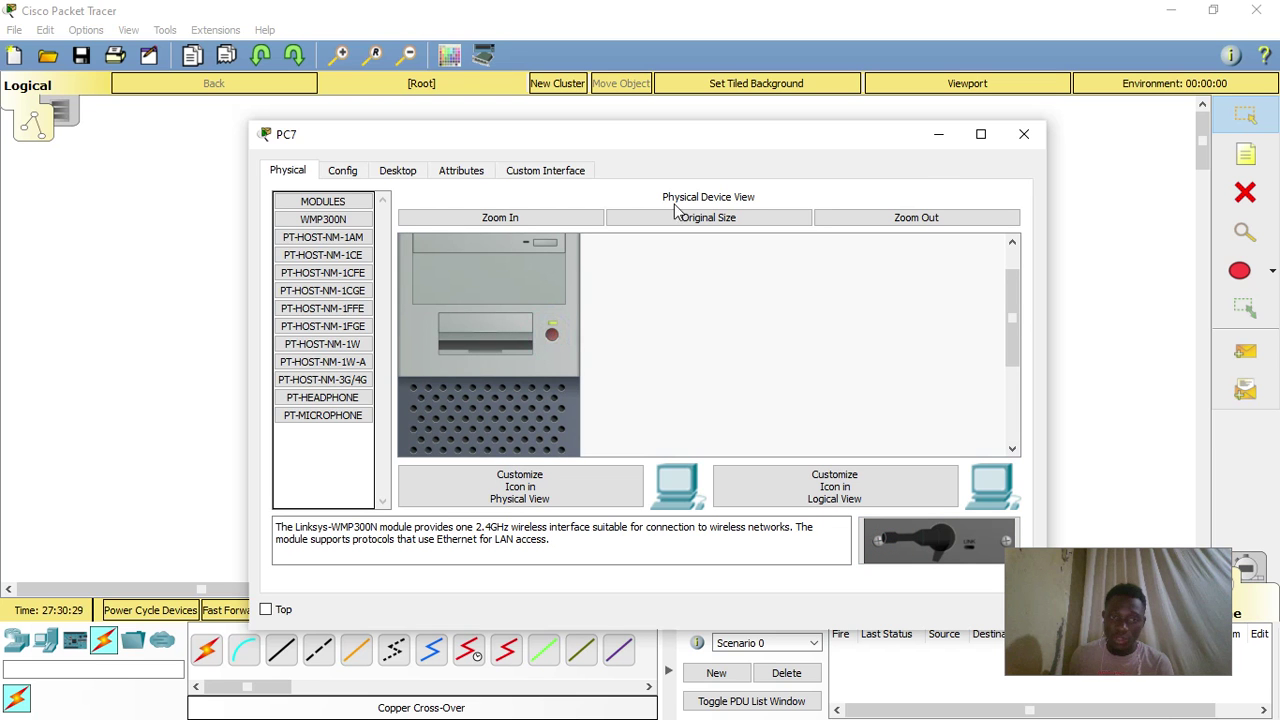
# - Connect PC7 to CARS.NET in PC Wireless using the pre-shared key
pyautogui.click(383, 174)
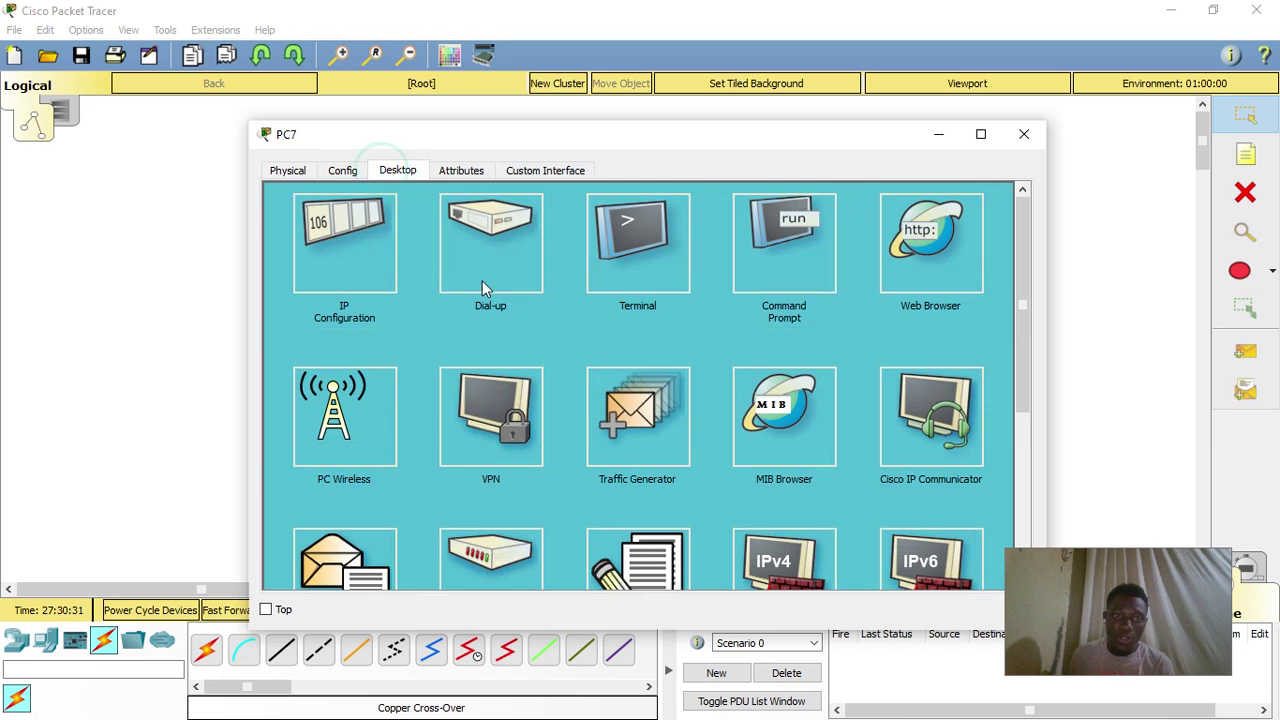
pyautogui.click(345, 438)
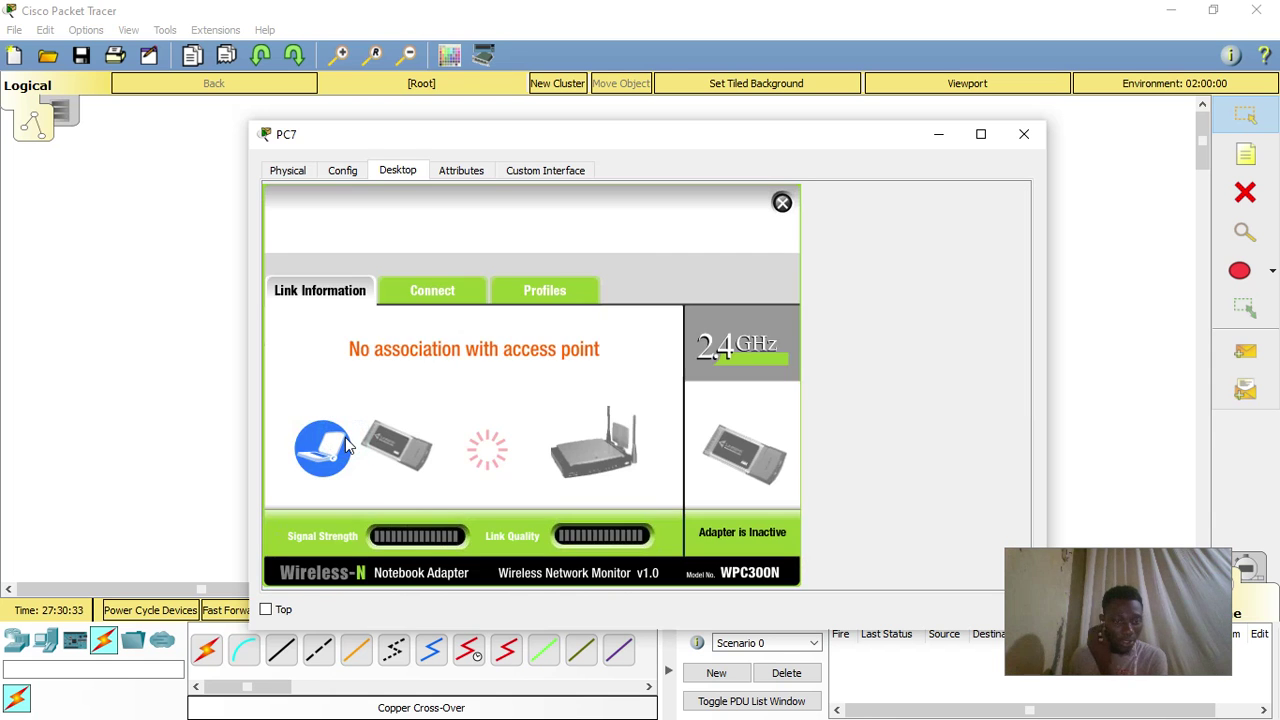
pyautogui.click(438, 292)
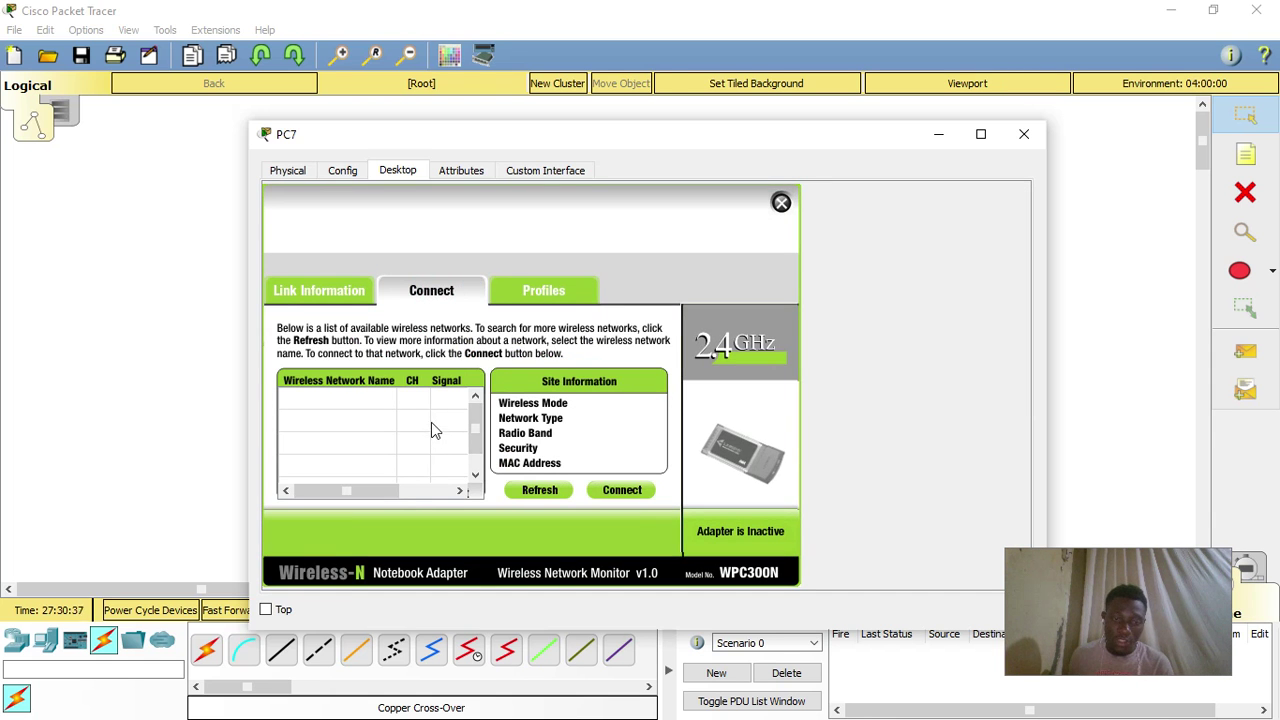
pyautogui.click(355, 405)
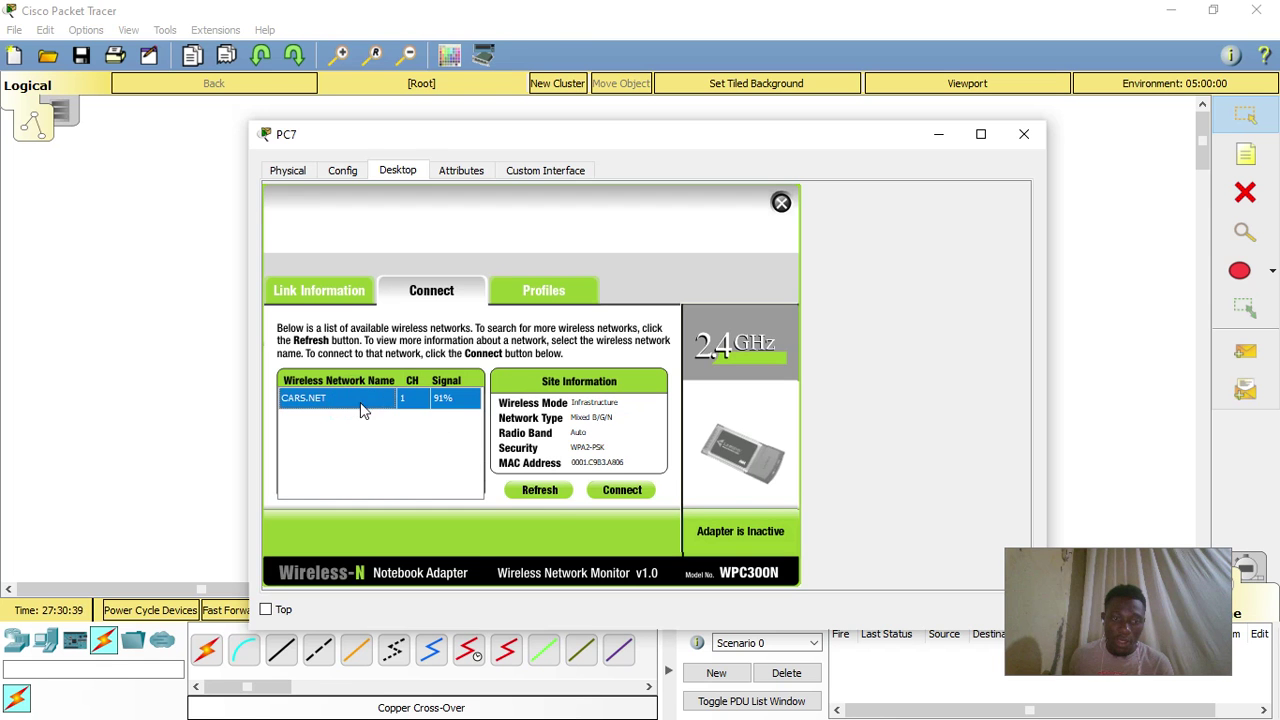
pyautogui.click(621, 491)
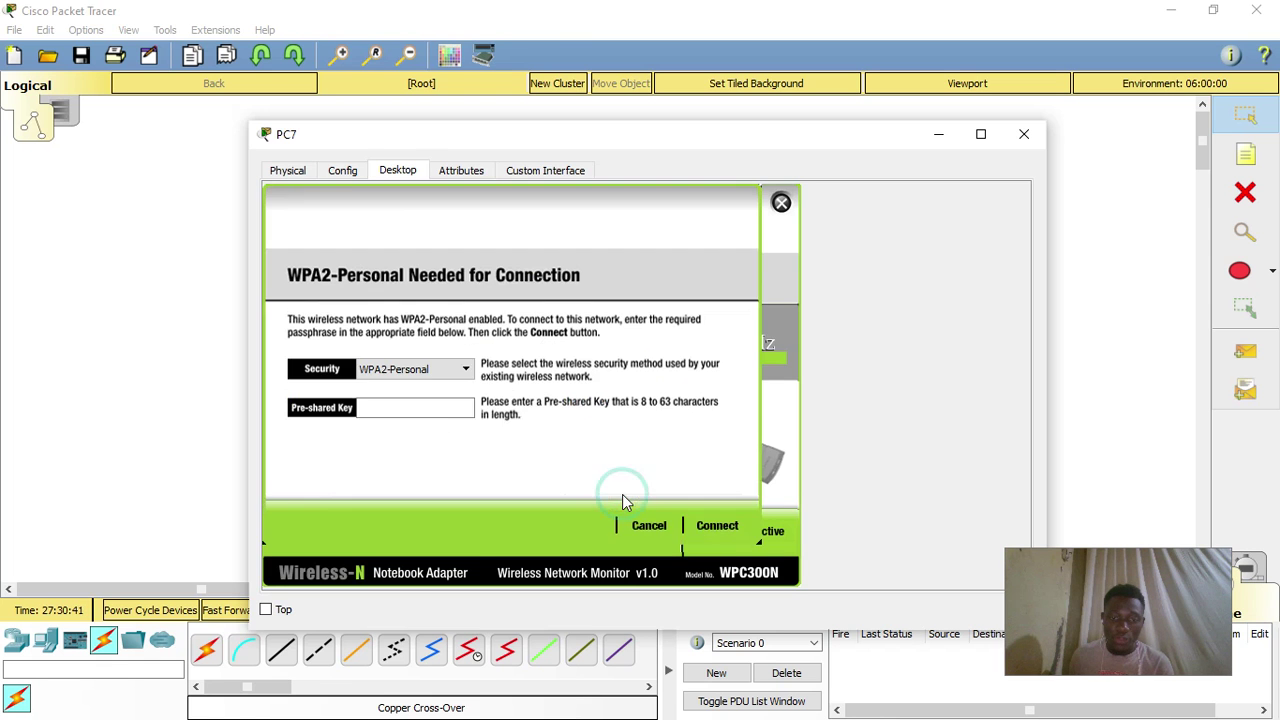
pyautogui.click(447, 410)
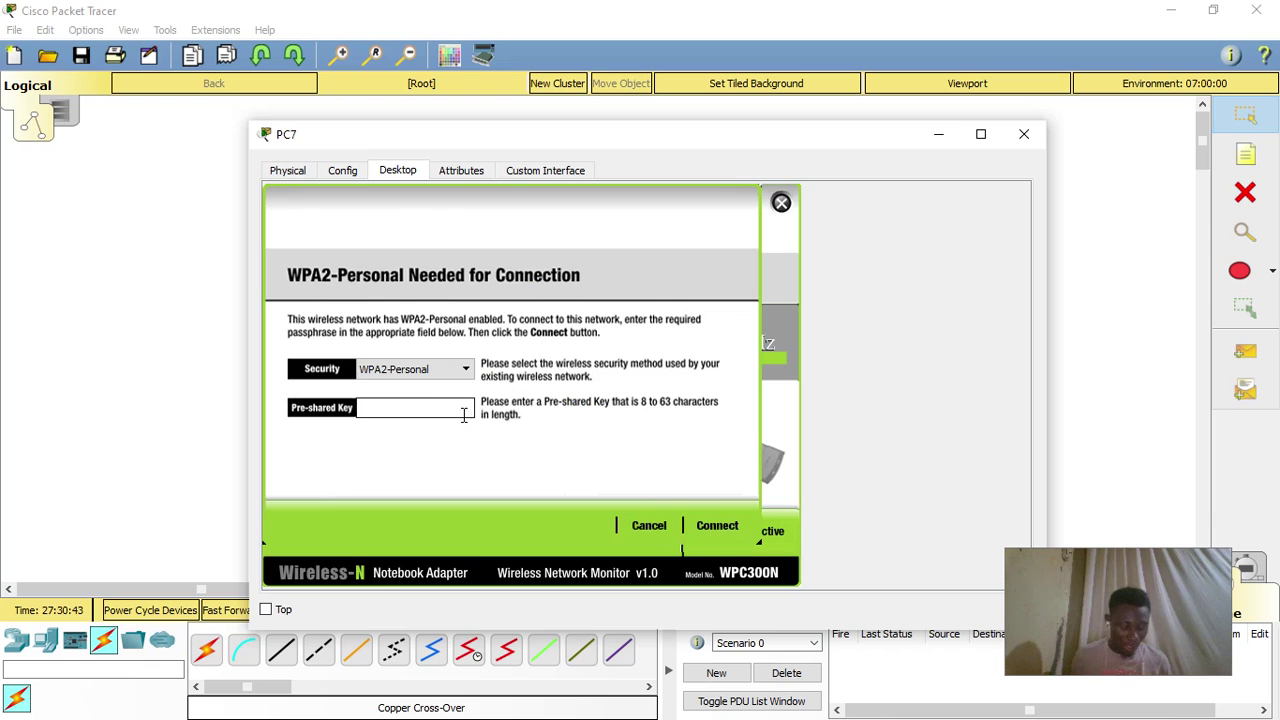
pyautogui.write('12345678')
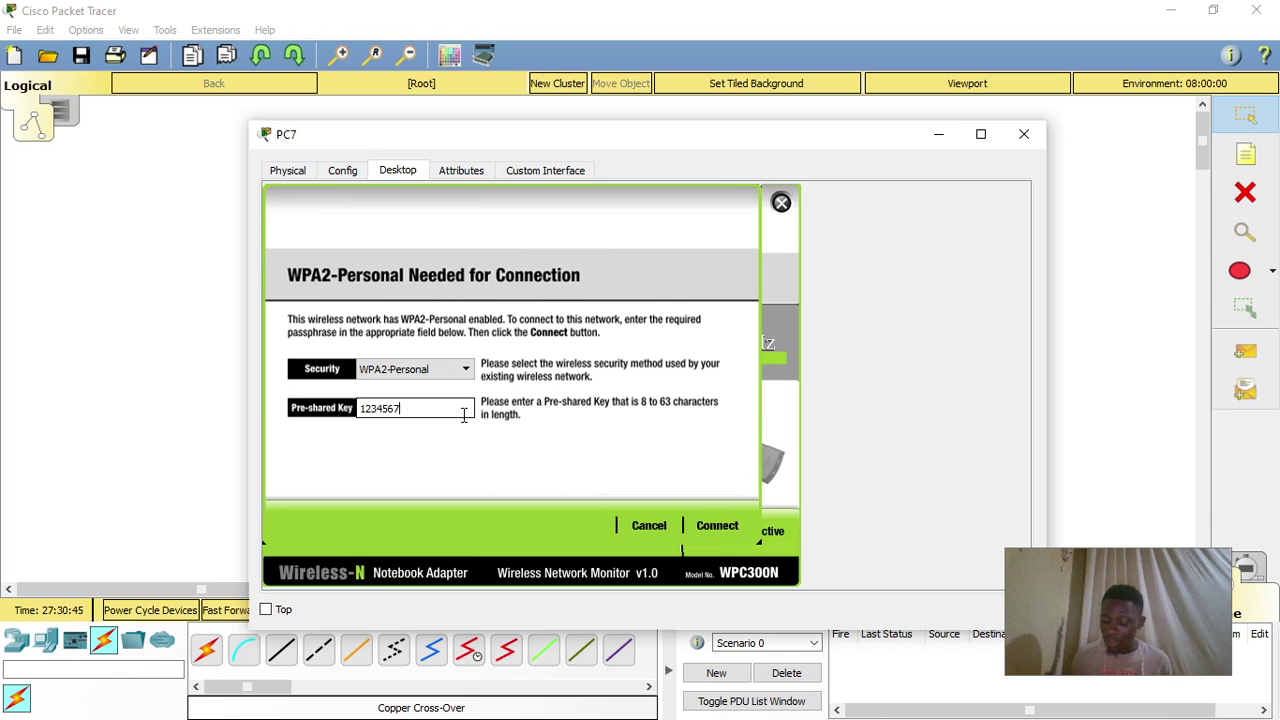
pyautogui.click(711, 524)
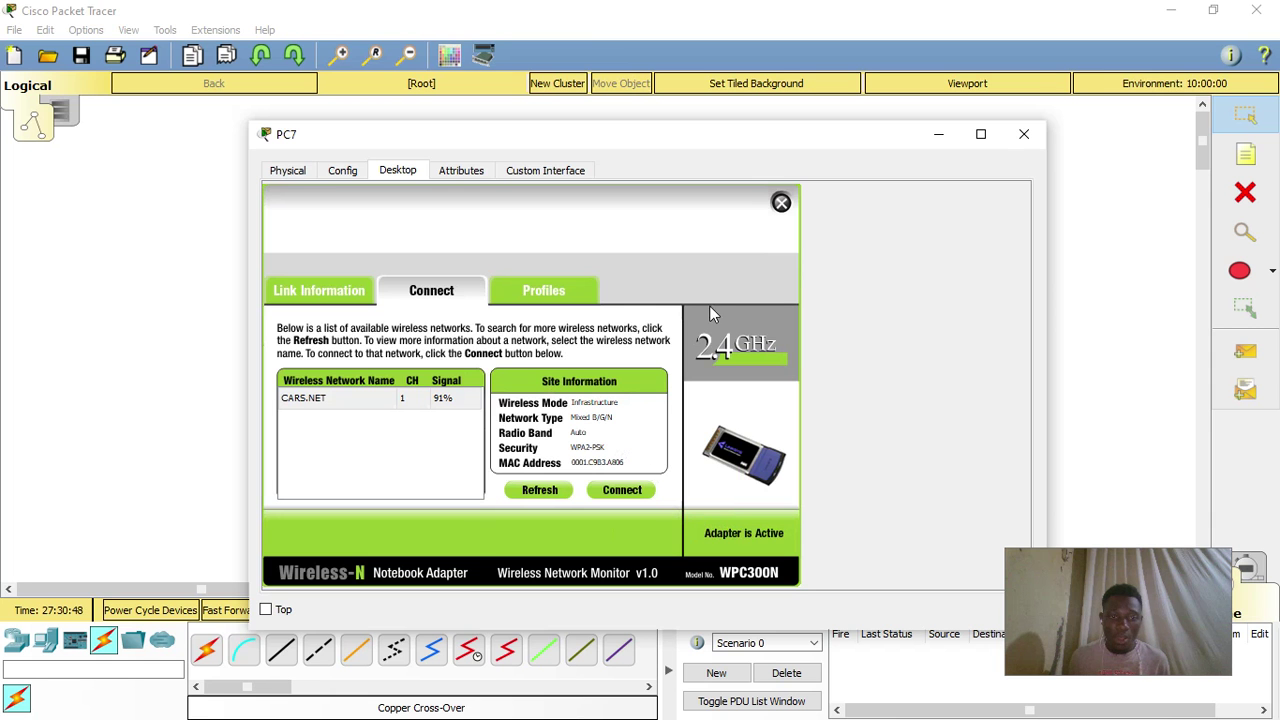
pyautogui.click(1024, 138)
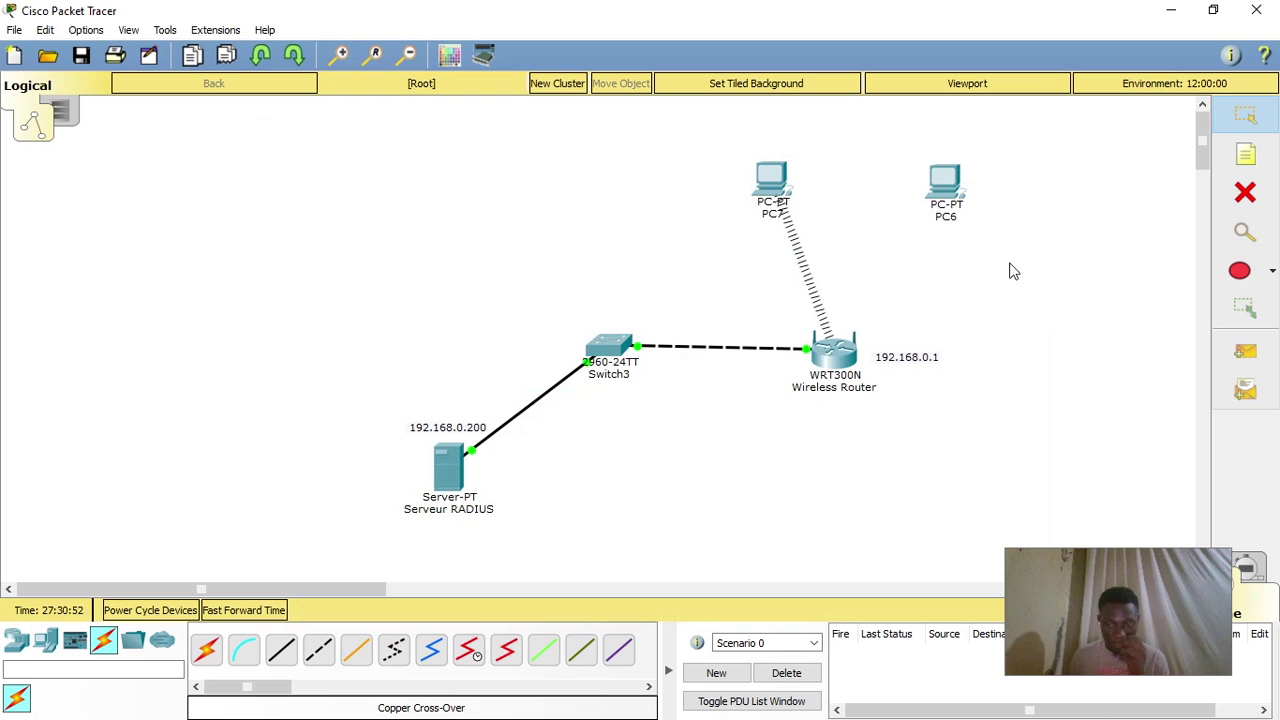
# - Power off PC6, swap its network module for the WMP300N wireless card, and power it back on
pyautogui.click(948, 212)
pyautogui.click(553, 383)
pyautogui.scroll(-5, 700, 414)
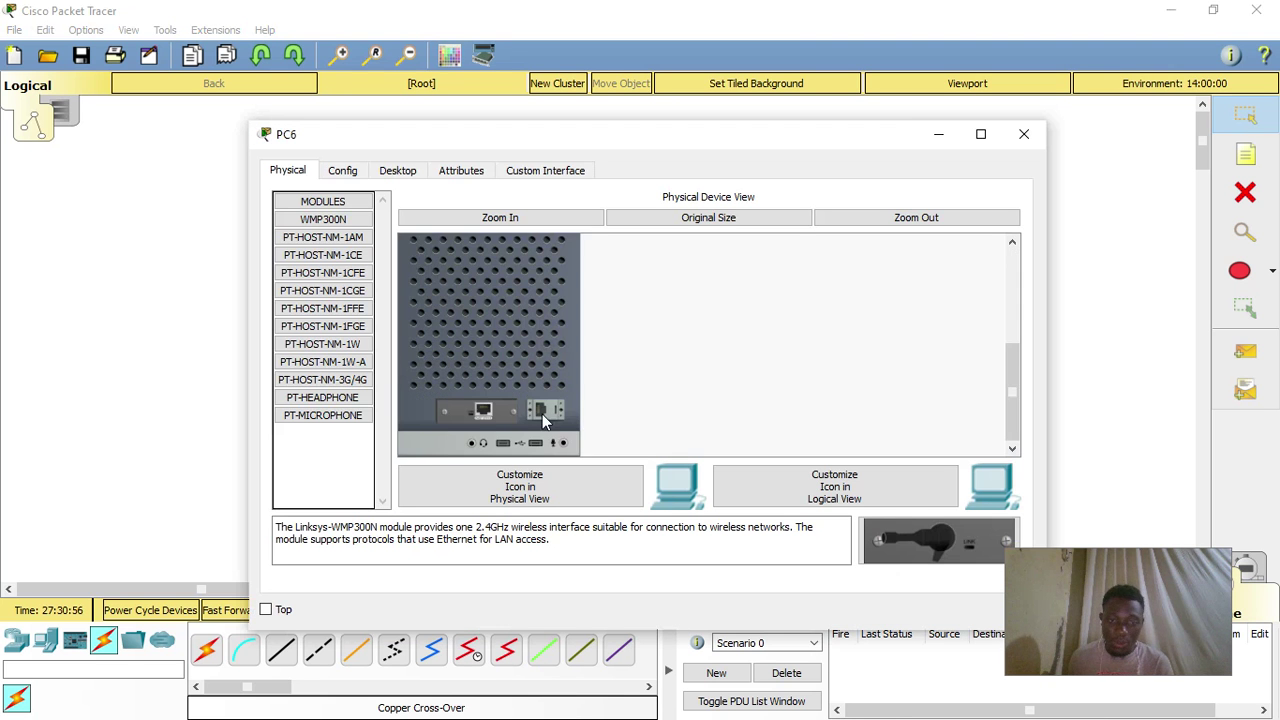
pyautogui.moveTo(484, 410); pyautogui.dragTo(352, 502)
pyautogui.moveTo(905, 540); pyautogui.dragTo(497, 420)
pyautogui.scroll(4, 575, 398)
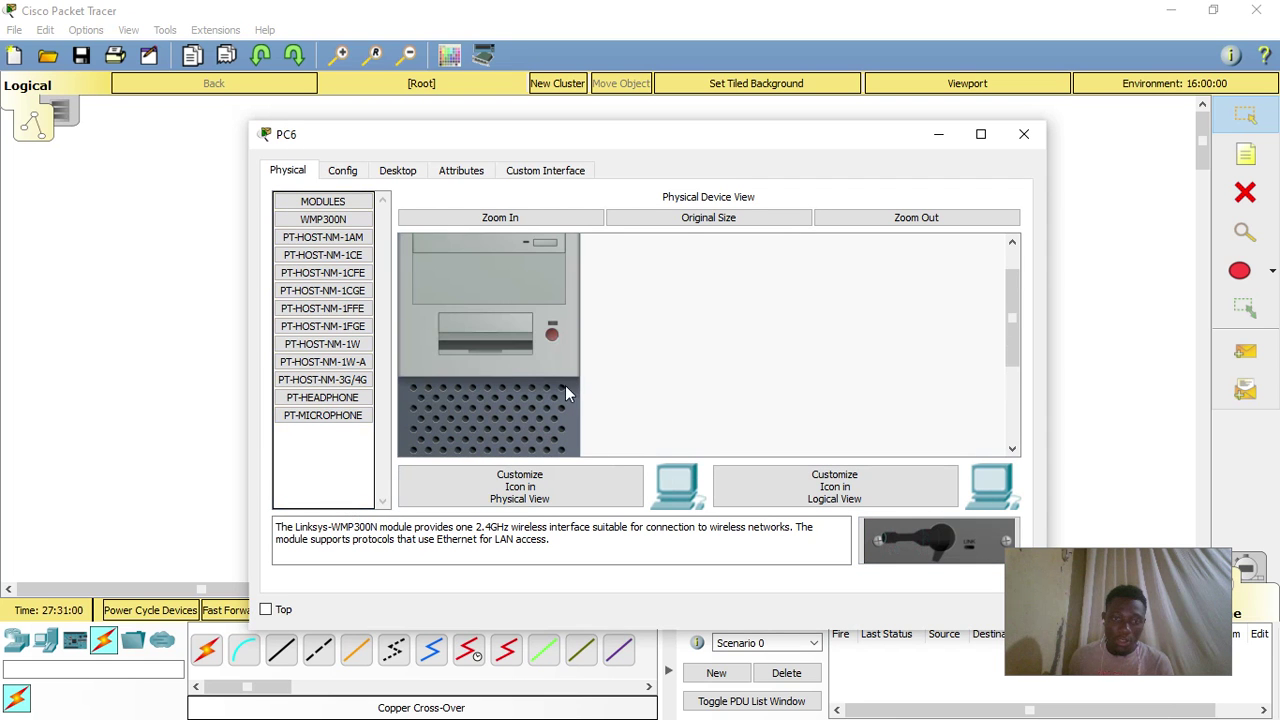
pyautogui.click(553, 335)
# - Set PC6's Wireless0 to SSID CARS.NET with WPA2-PSK and the pass phrase
pyautogui.click(340, 172)
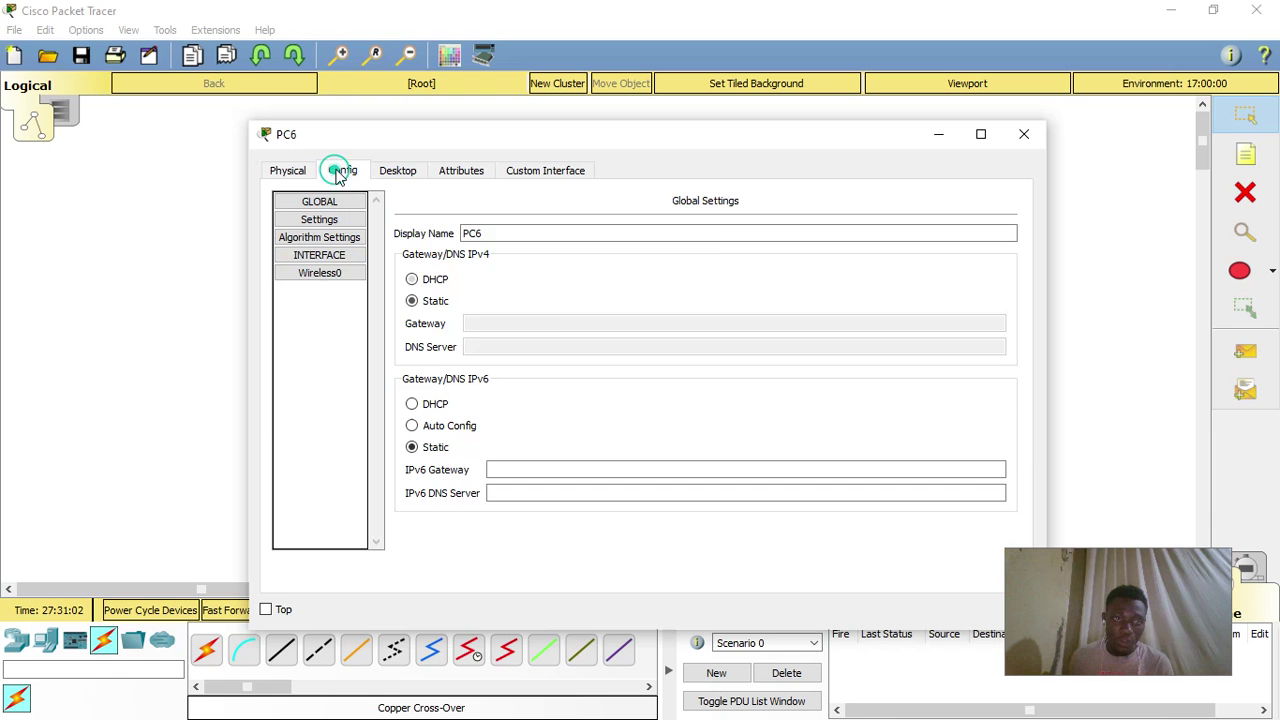
pyautogui.click(335, 274)
pyautogui.moveTo(766, 272); pyautogui.dragTo(612, 276)
pyautogui.write('CARS.NET')
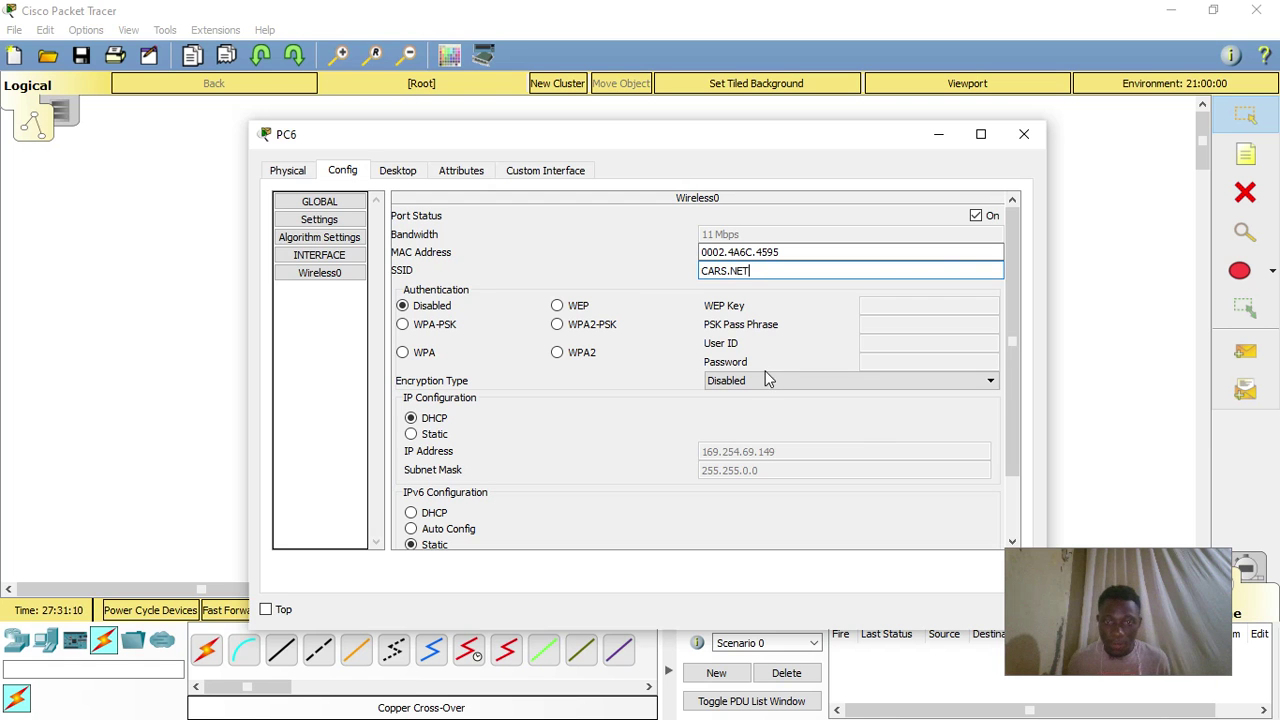
pyautogui.click(603, 330)
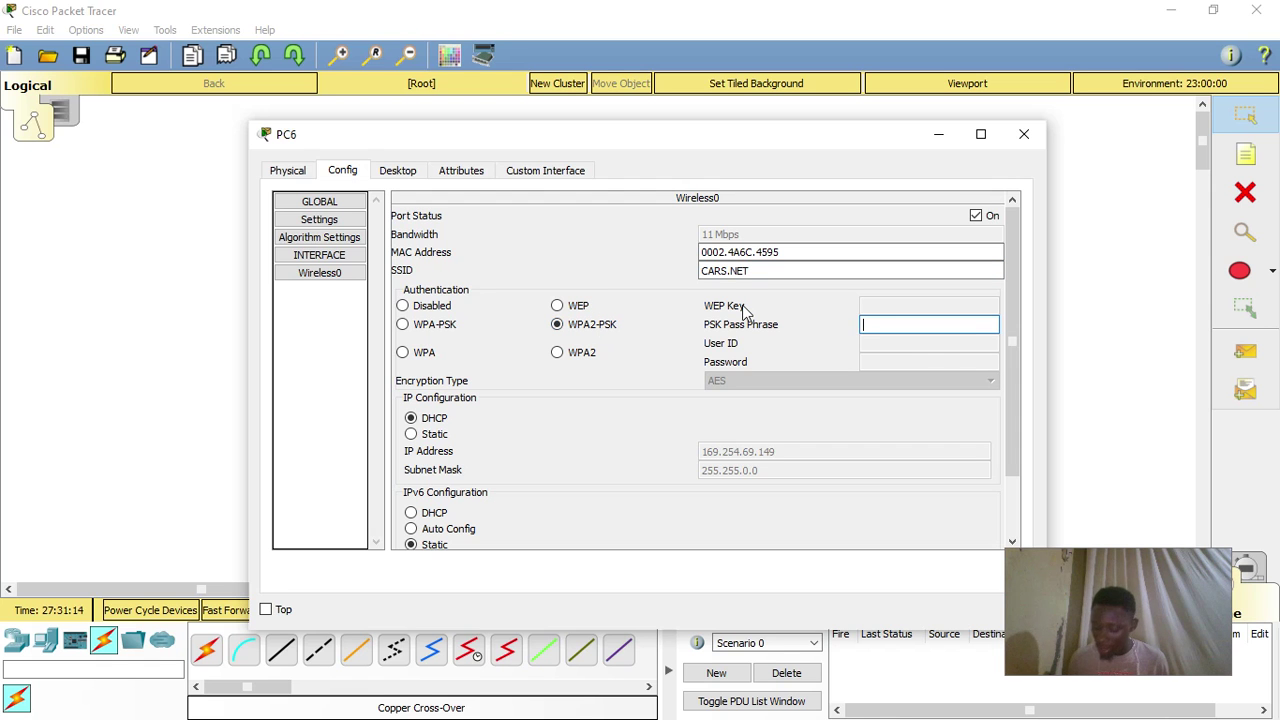
pyautogui.write('1234567')
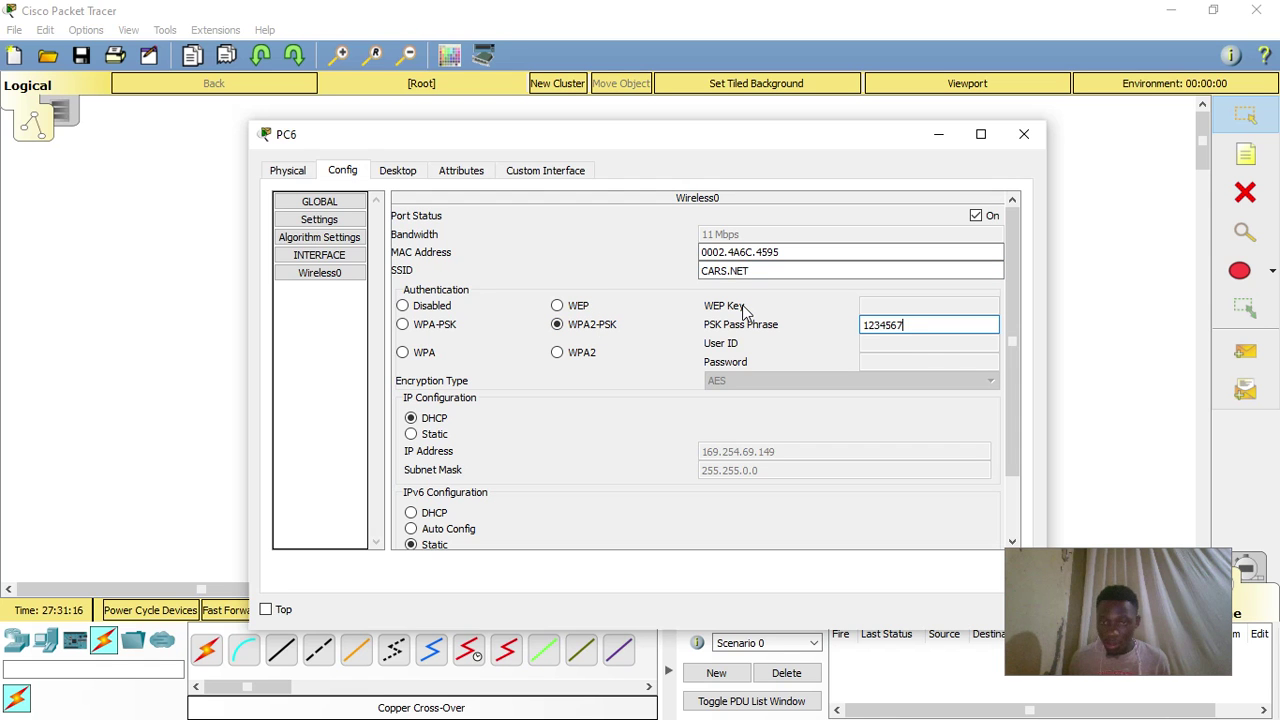
pyautogui.write('8')
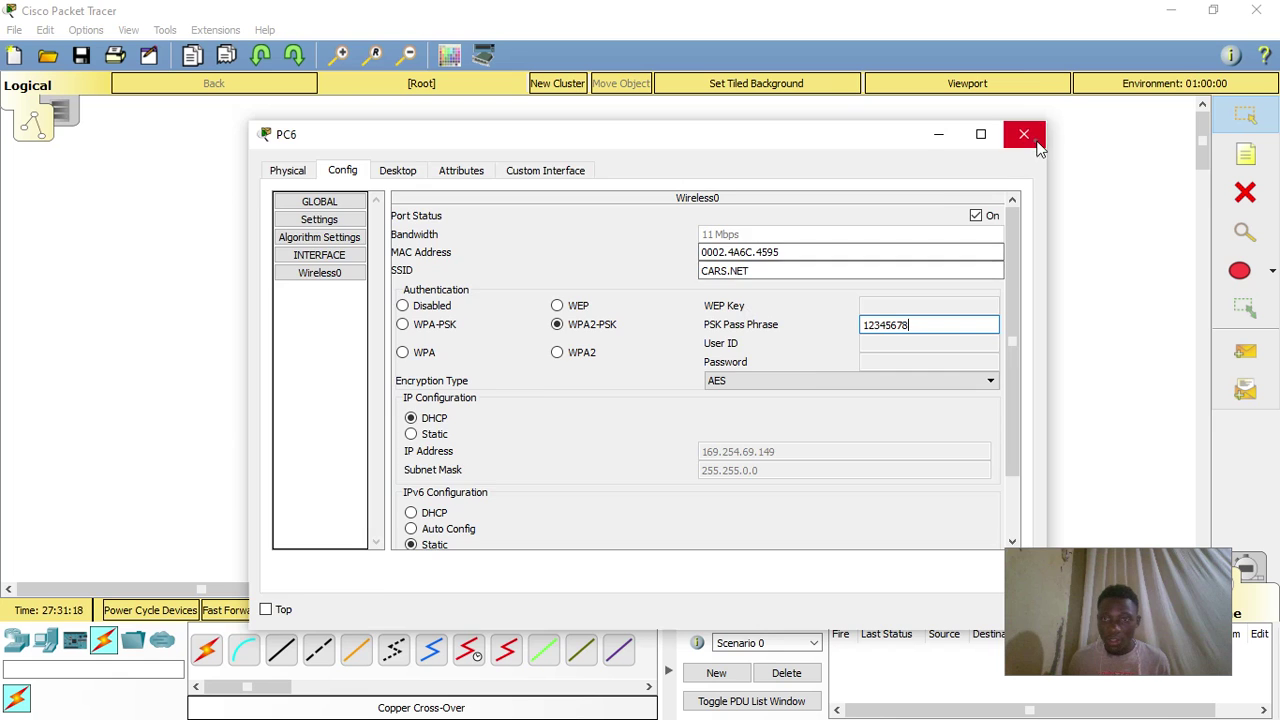
pyautogui.click(1024, 134)
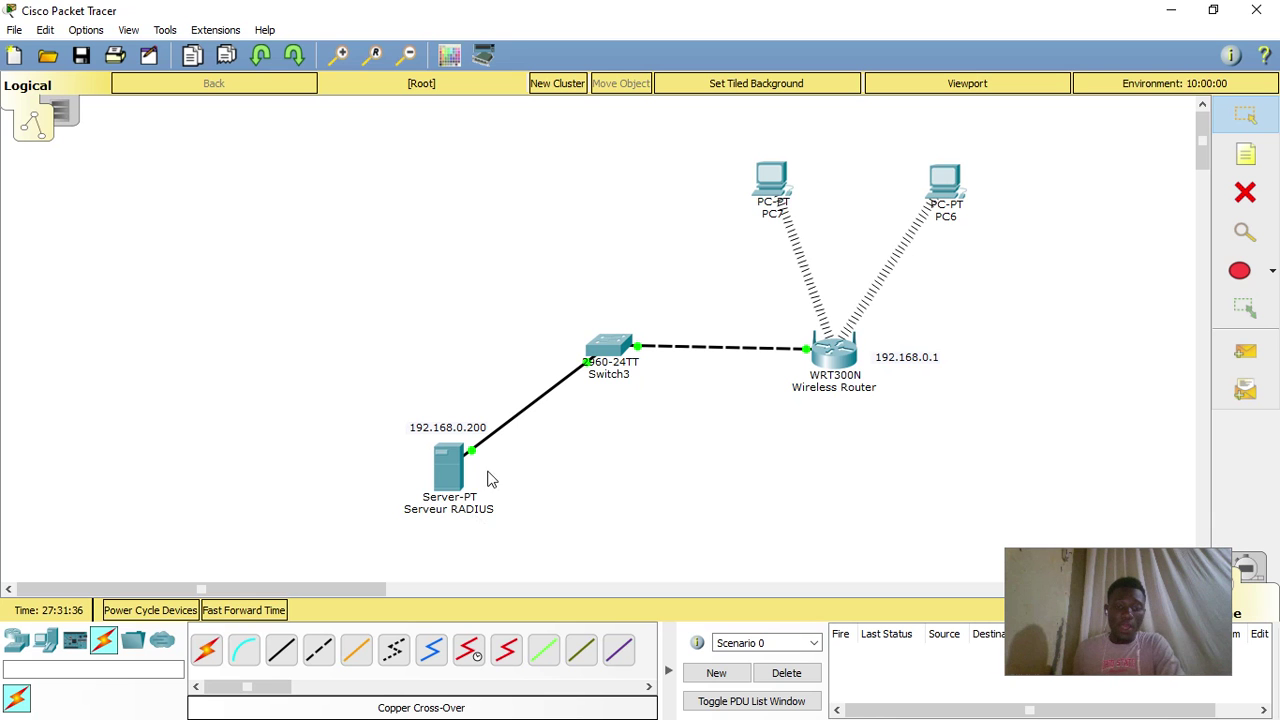
# - Switch on the AAA service on the RADIUS server
pyautogui.click(447, 468)
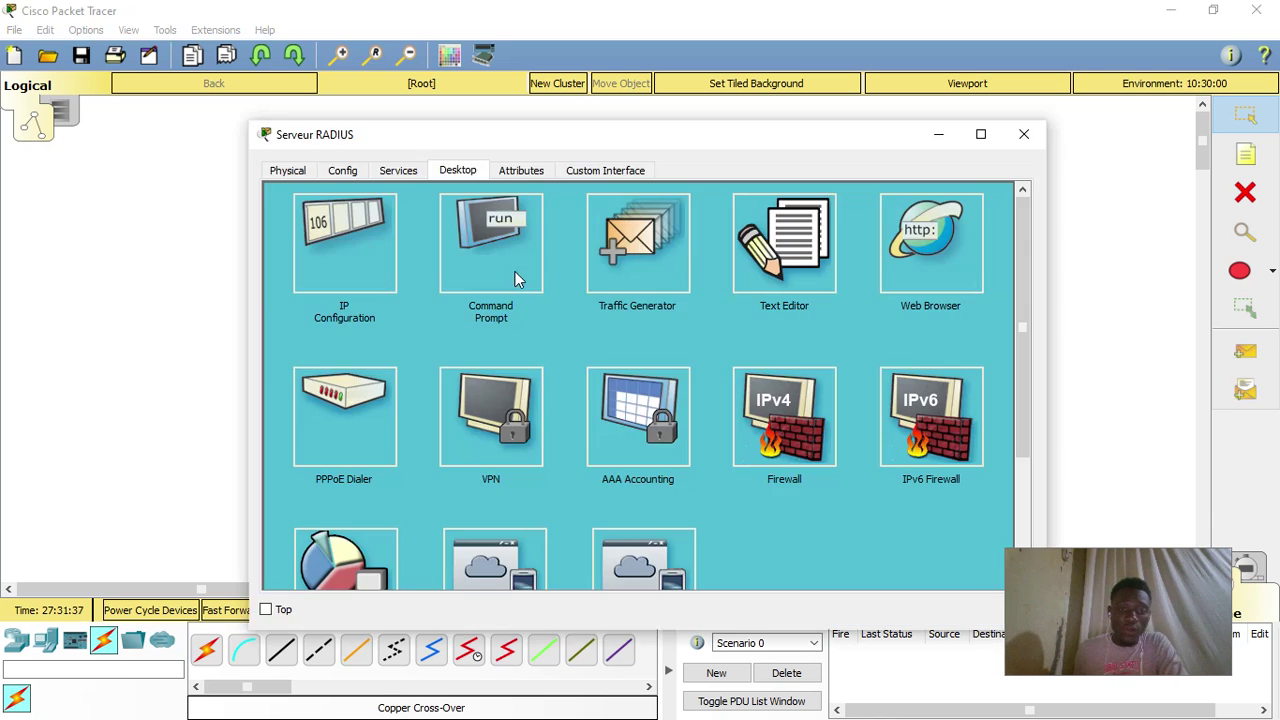
pyautogui.click(400, 171)
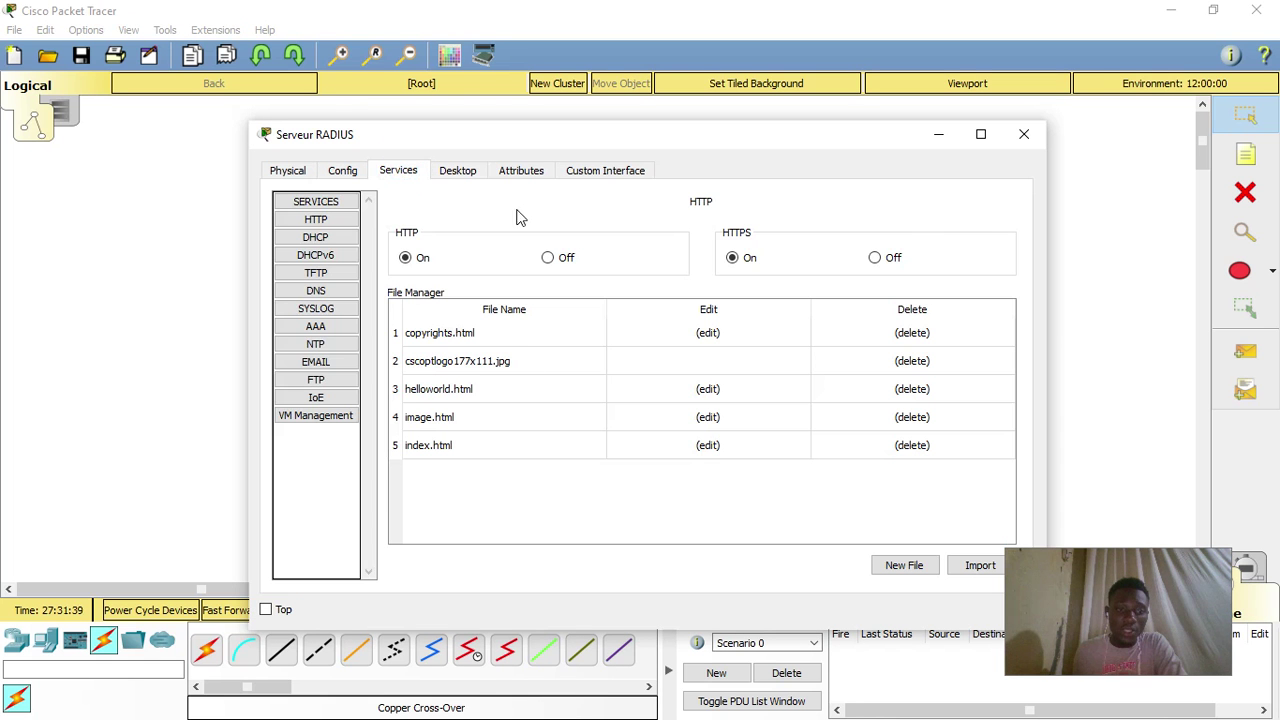
pyautogui.click(326, 332)
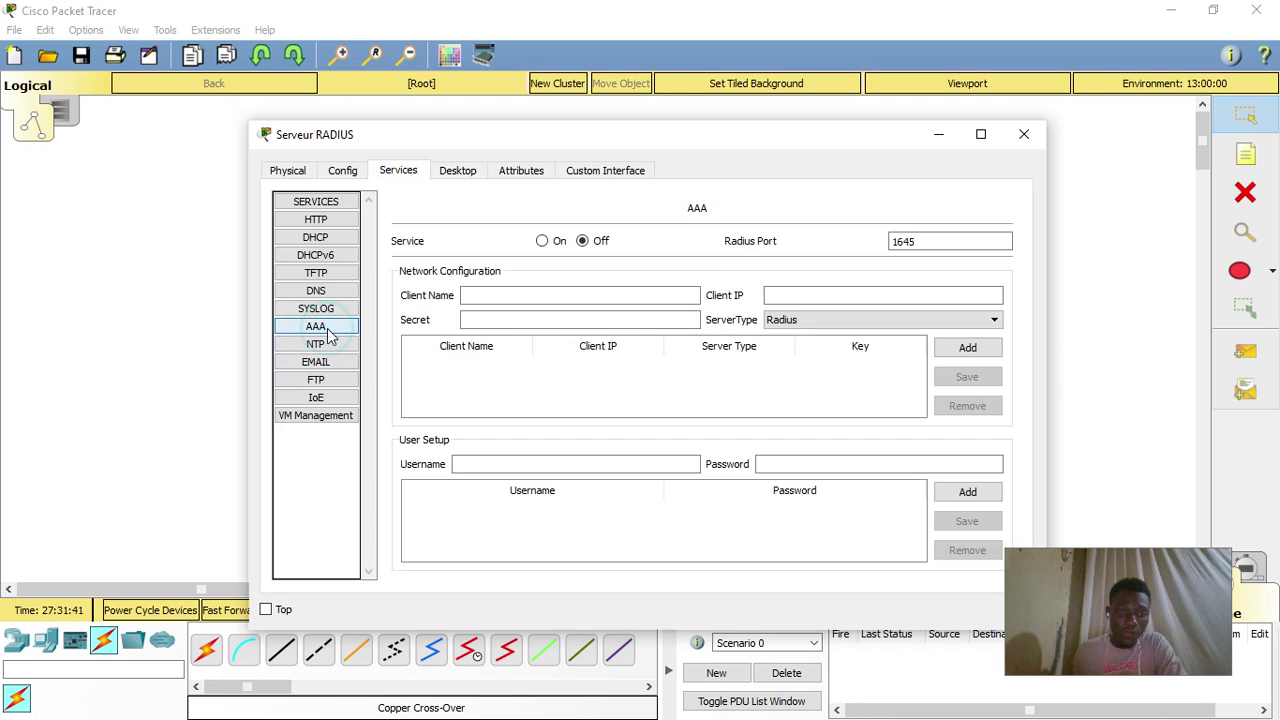
pyautogui.click(323, 324)
pyautogui.click(542, 242)
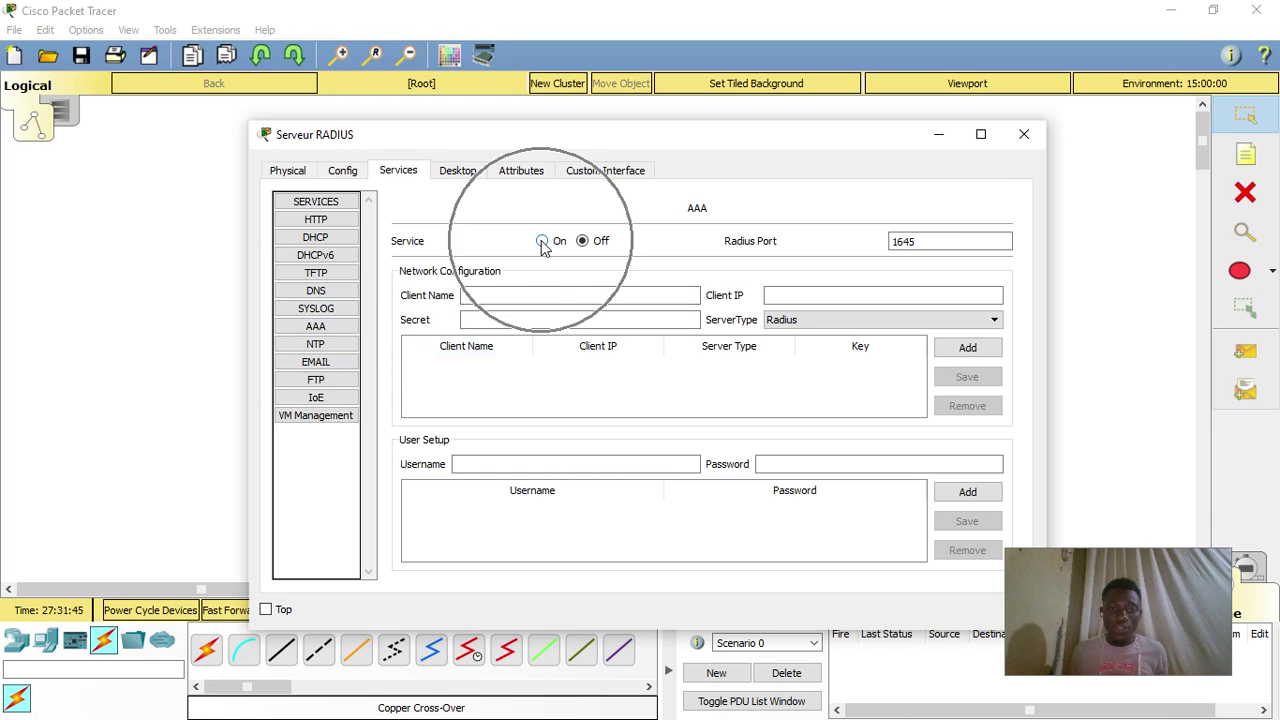
pyautogui.doubleClick(936, 240)
# - Add RADIUS client Wireless Router at 192.168.0.1 with a shared secret and server type Radius
pyautogui.click(930, 274)
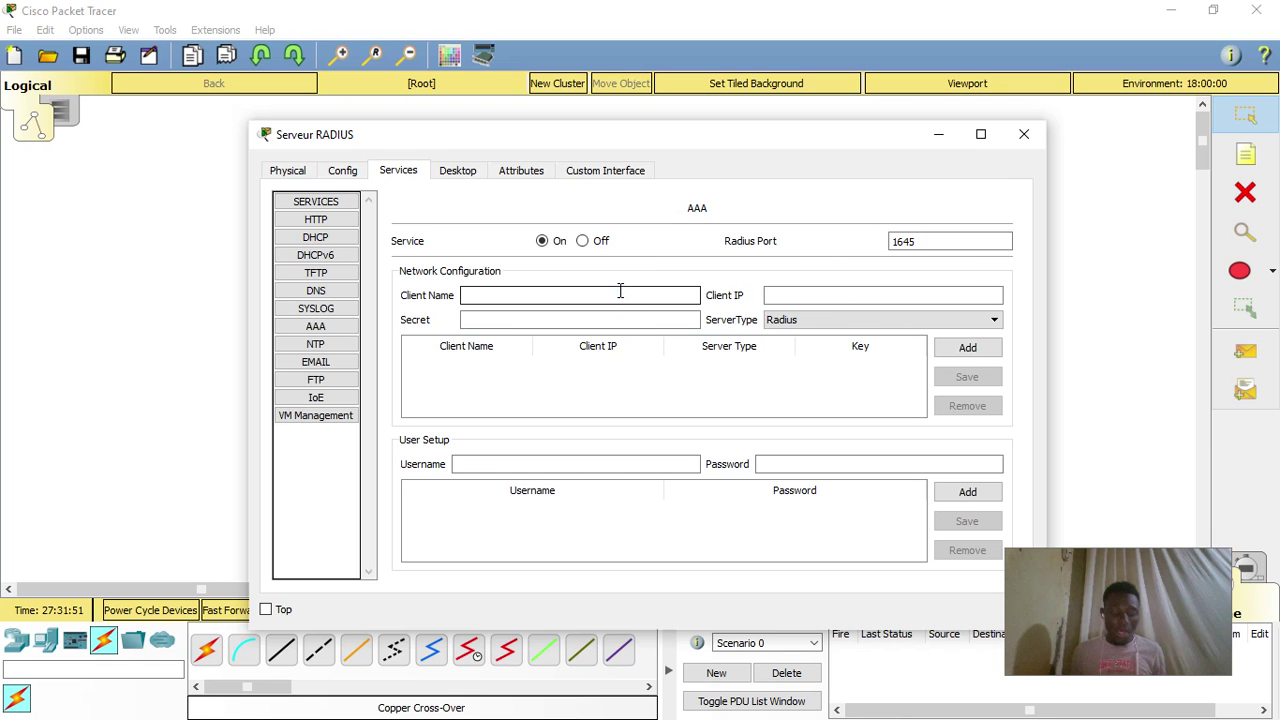
pyautogui.write('W')
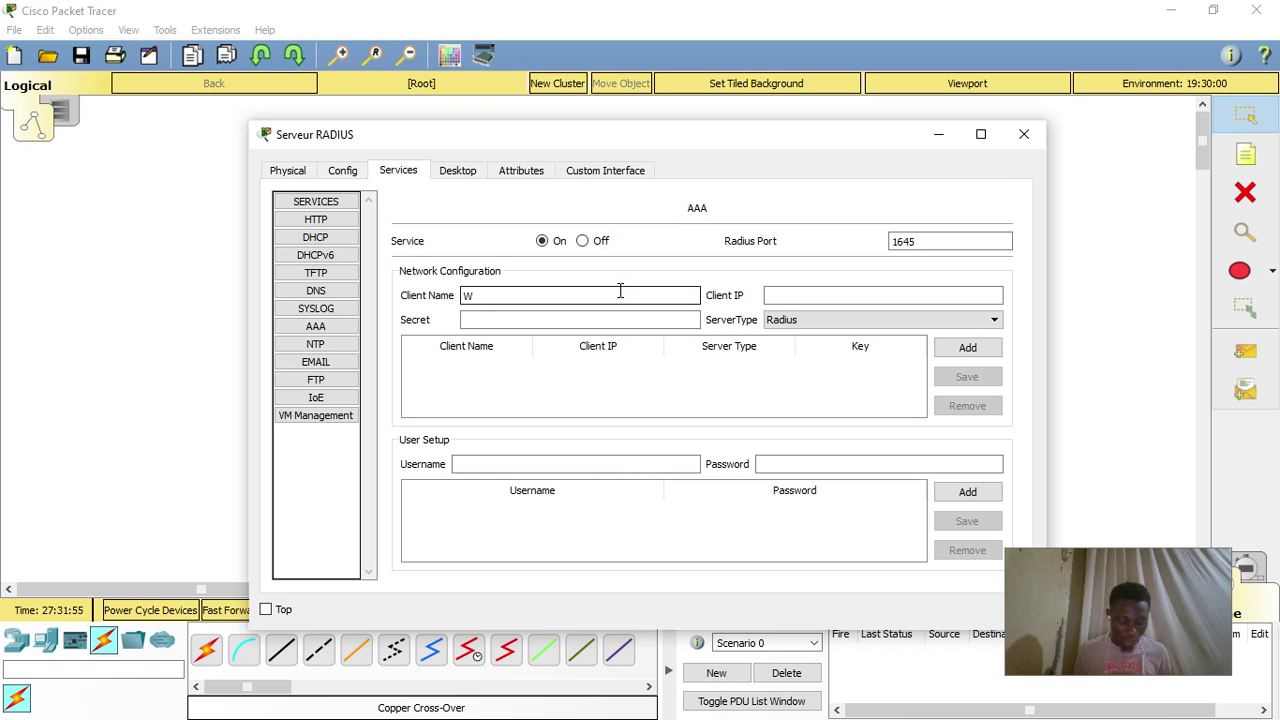
pyautogui.write('ireless Router')
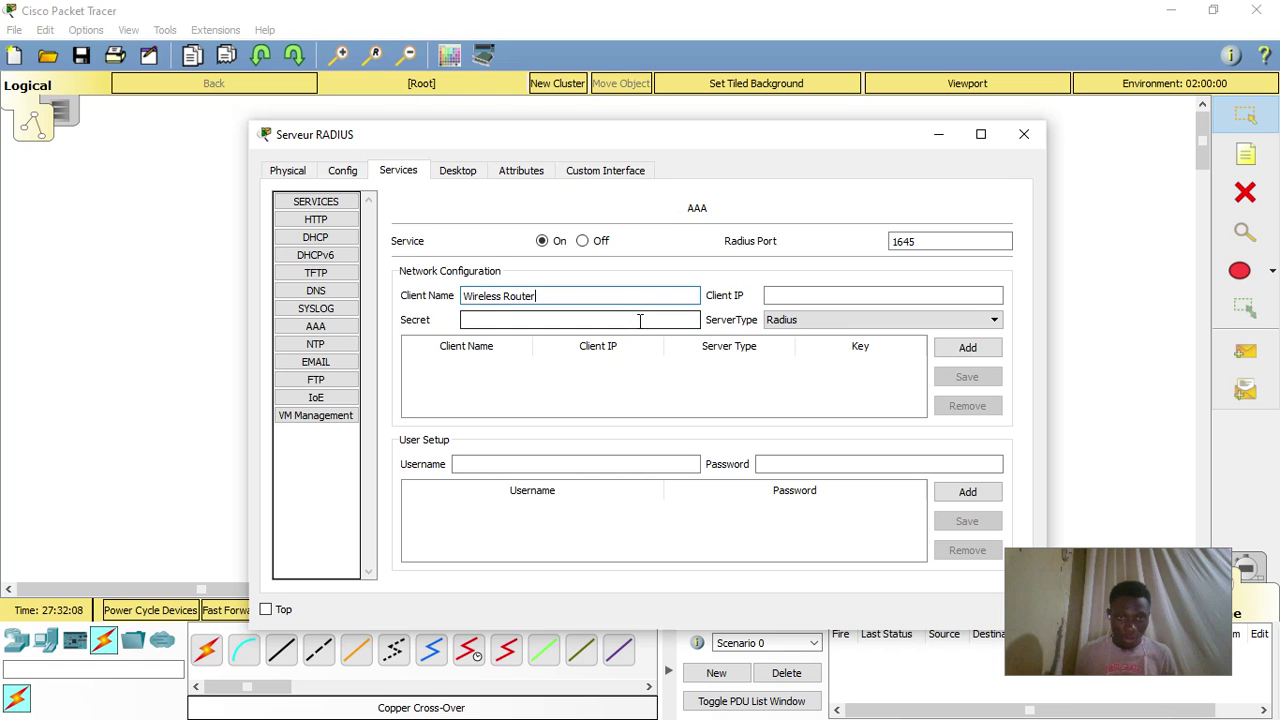
pyautogui.click(837, 298)
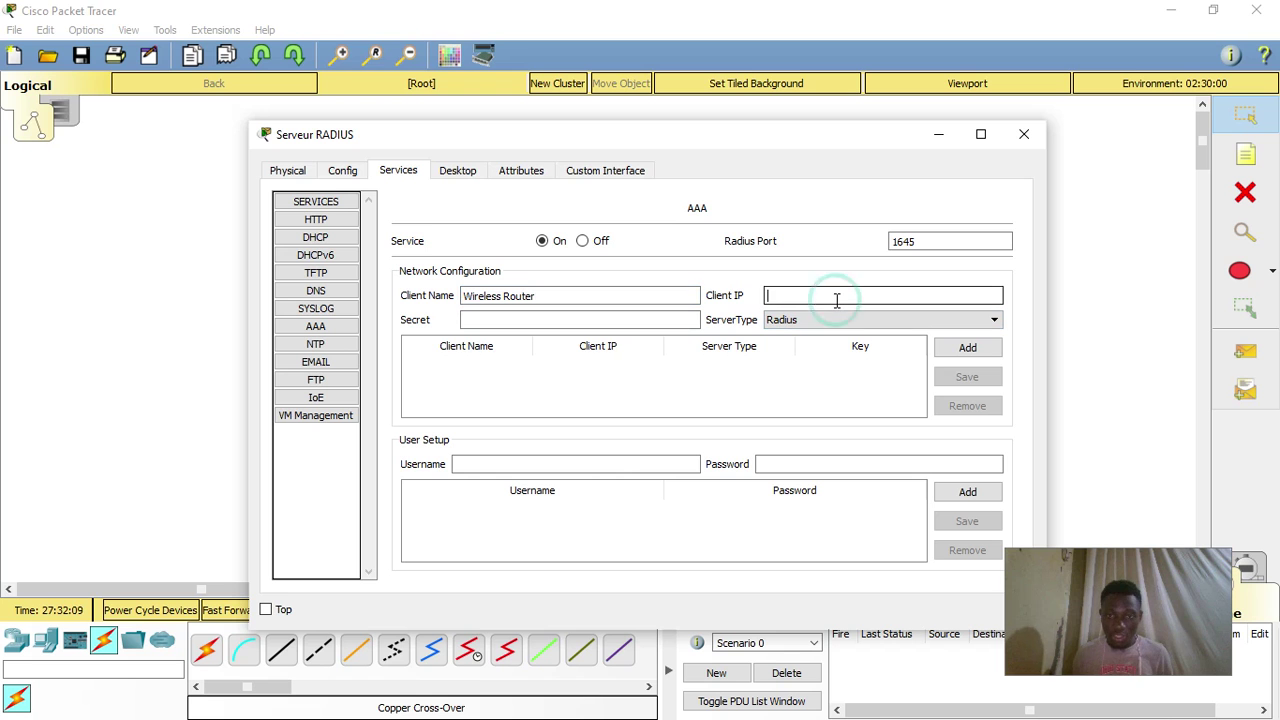
pyautogui.write('192.168.0.200')
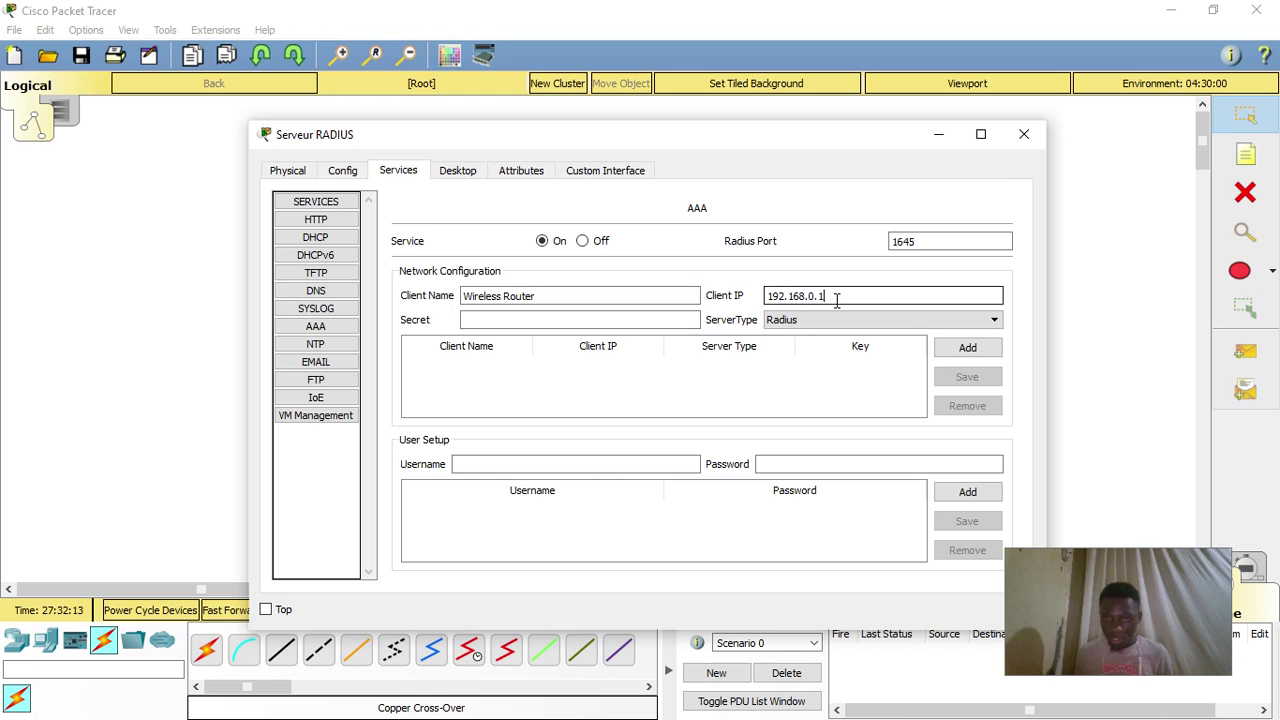
pyautogui.click(580, 325)
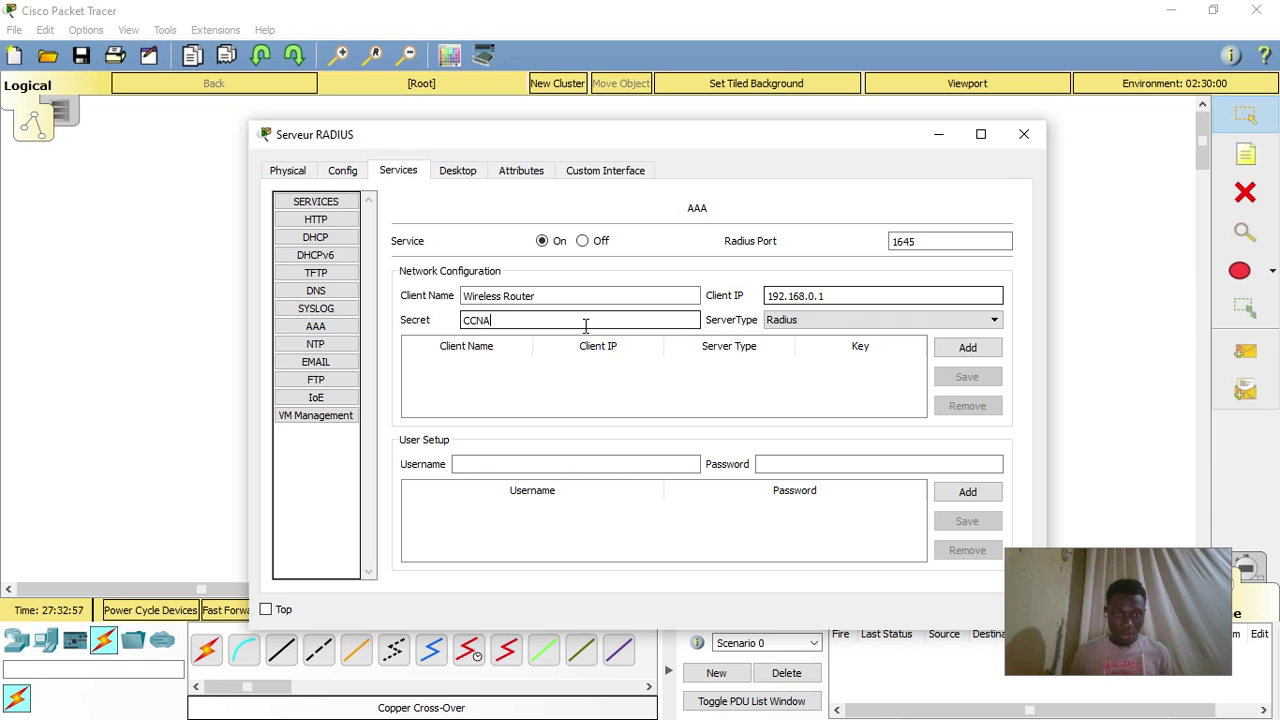
pyautogui.click(940, 322)
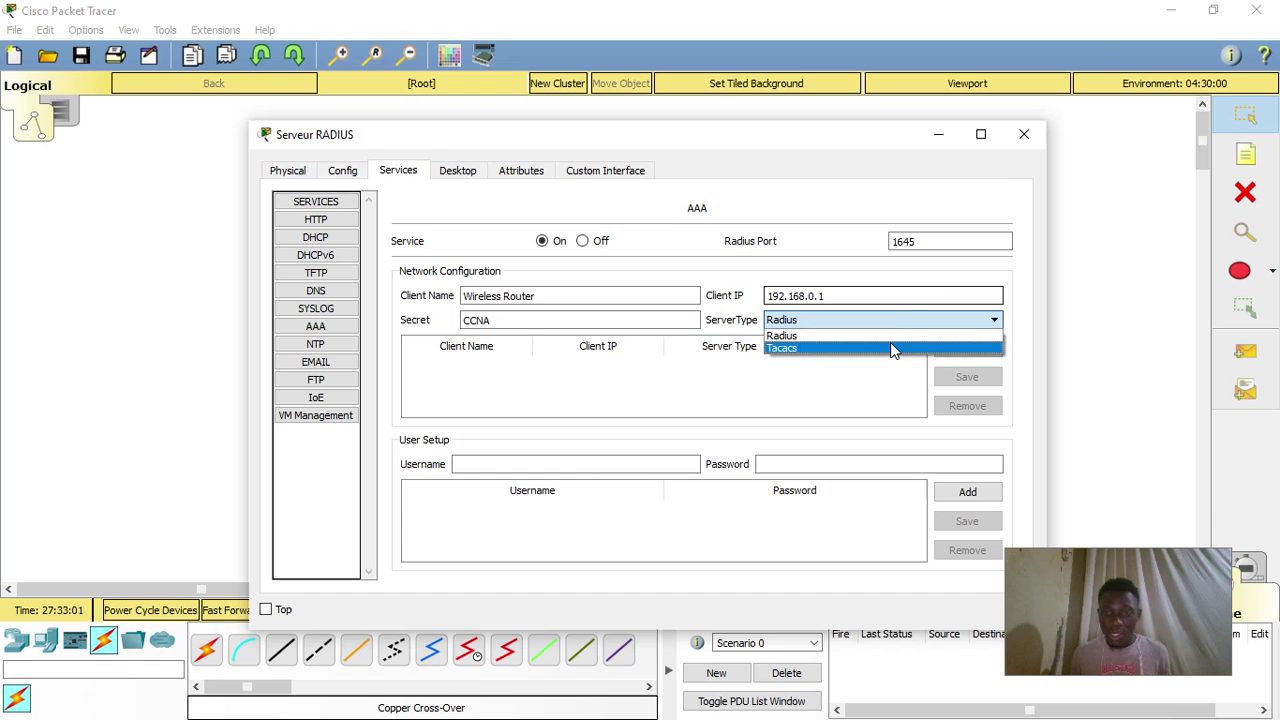
pyautogui.click(918, 338)
pyautogui.click(966, 347)
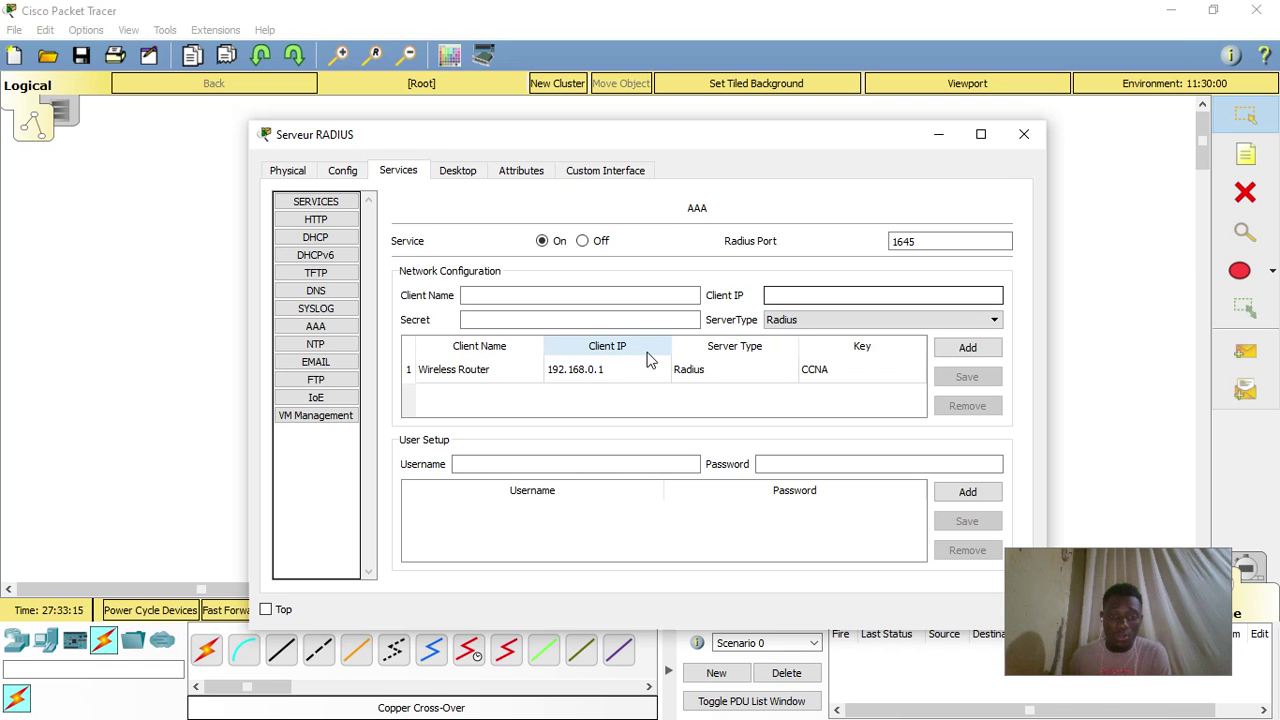
pyautogui.click(628, 467)
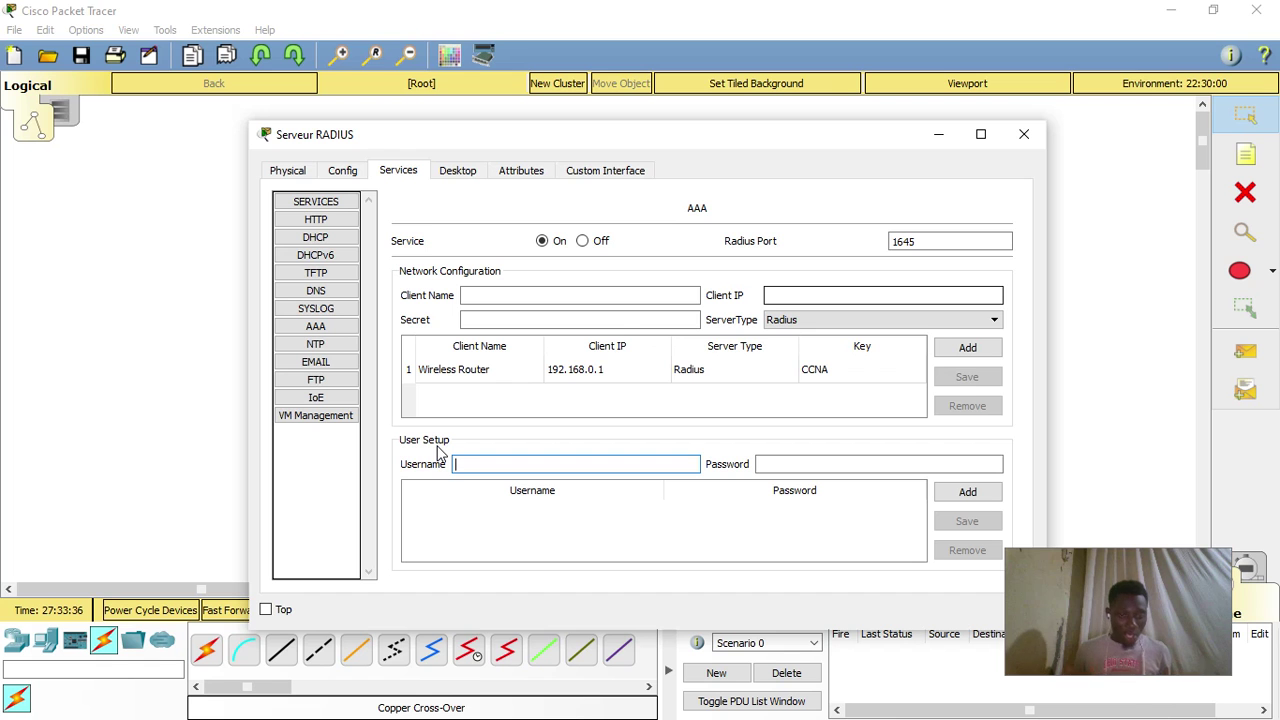
# - Add two usernames with passwords to the AAA user list, then close the server window
pyautogui.write('JE')
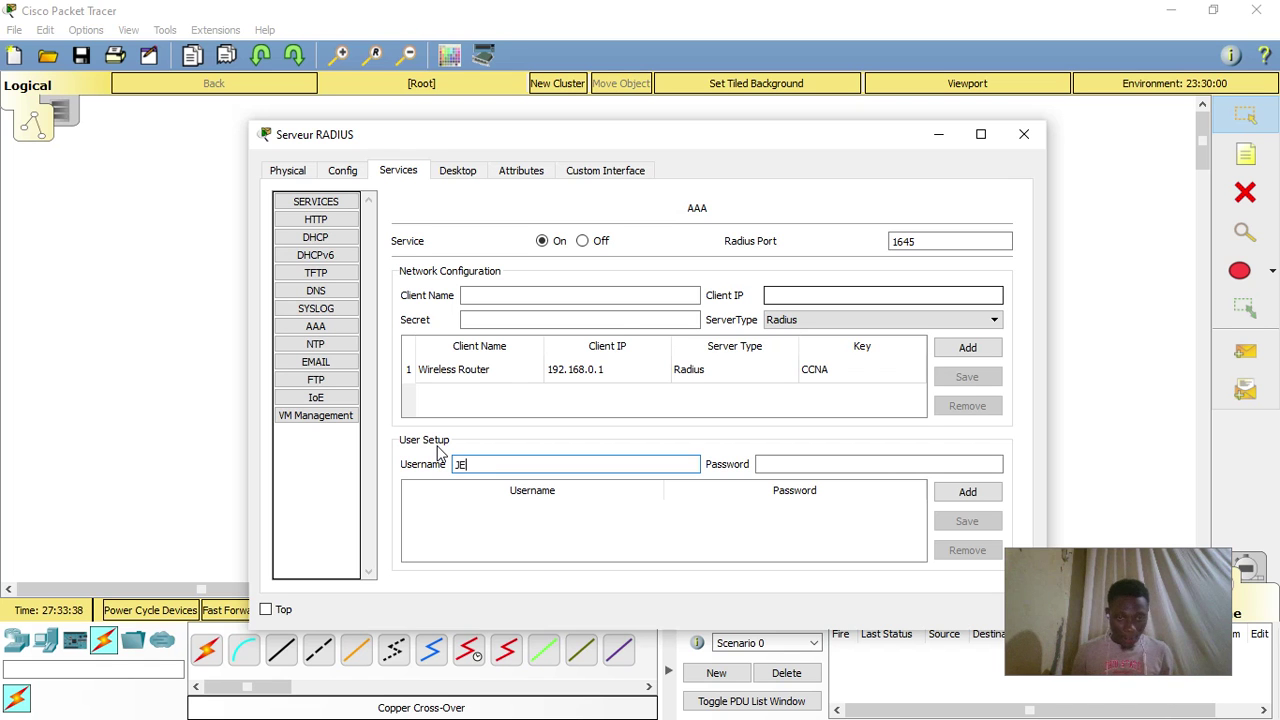
pyautogui.write('BE')
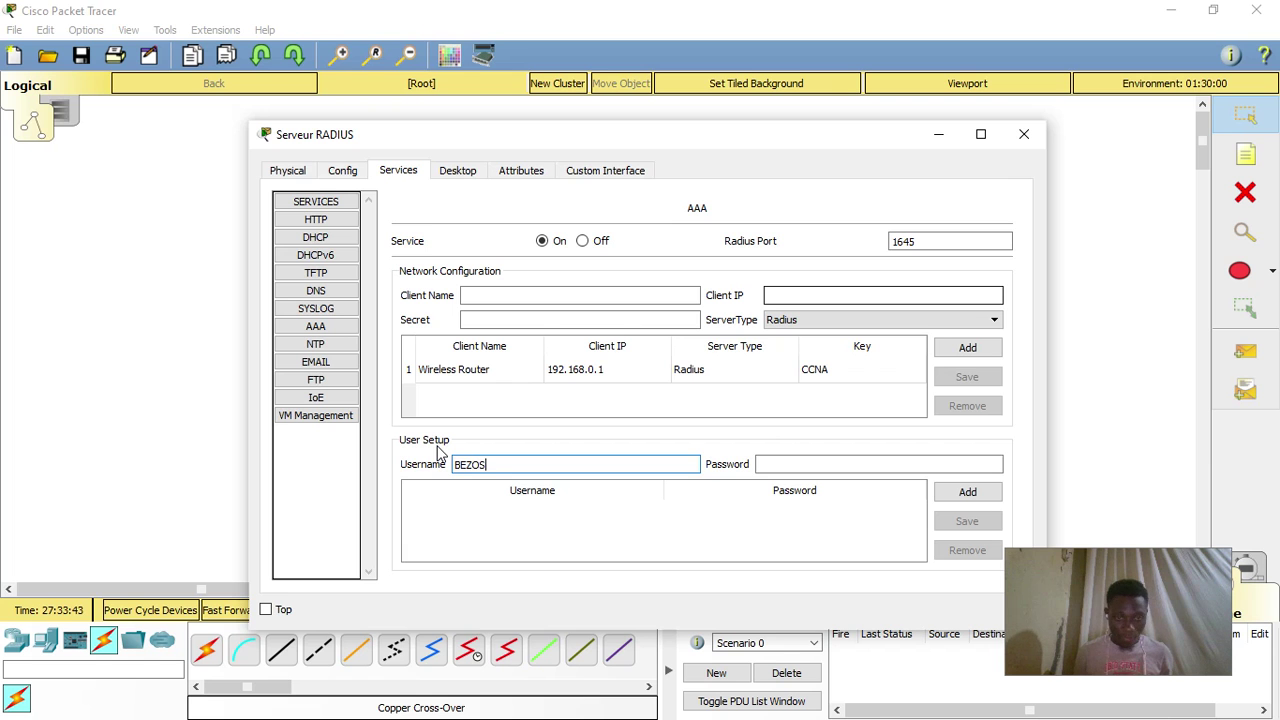
pyautogui.write('ZOS')
pyautogui.click(797, 467)
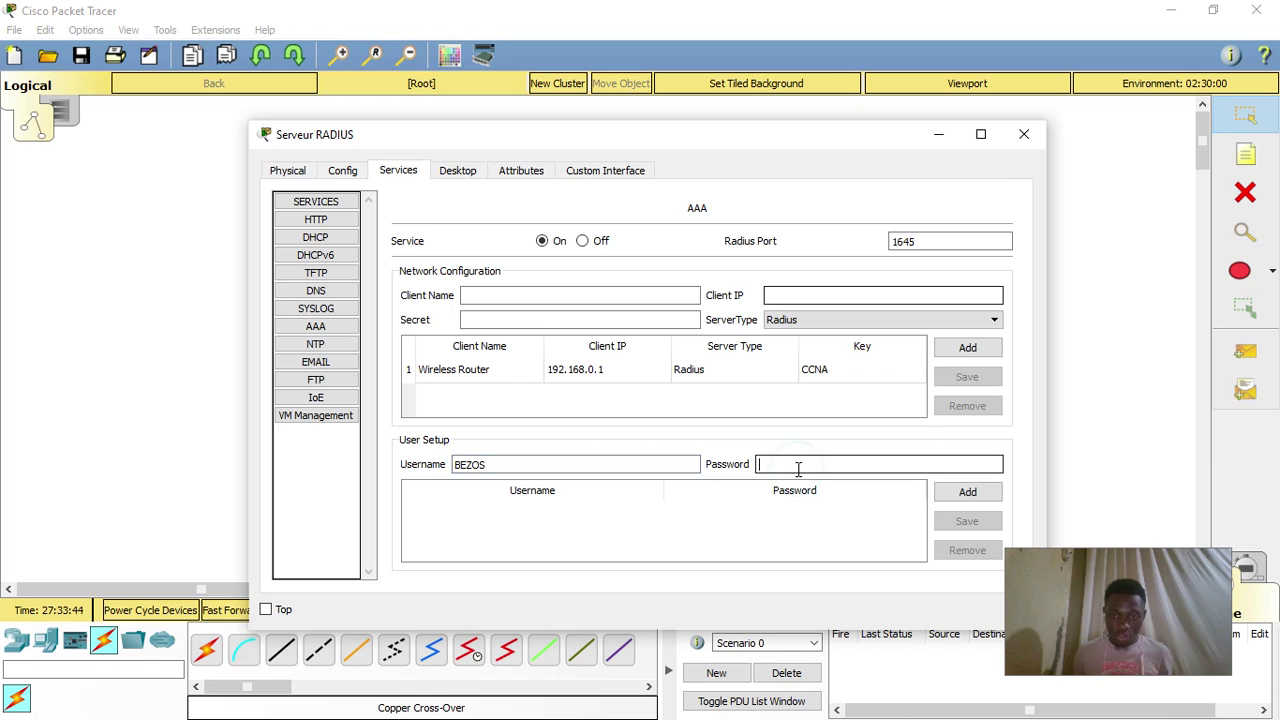
pyautogui.write('1234')
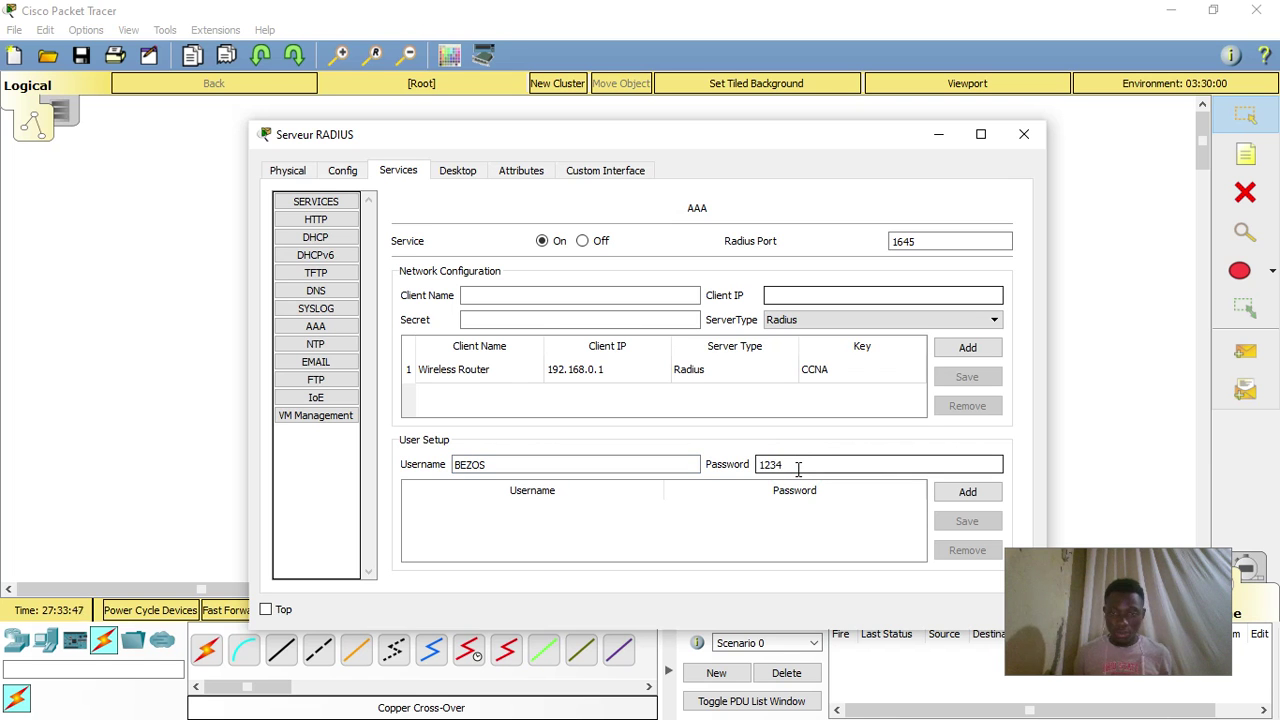
pyautogui.write('5')
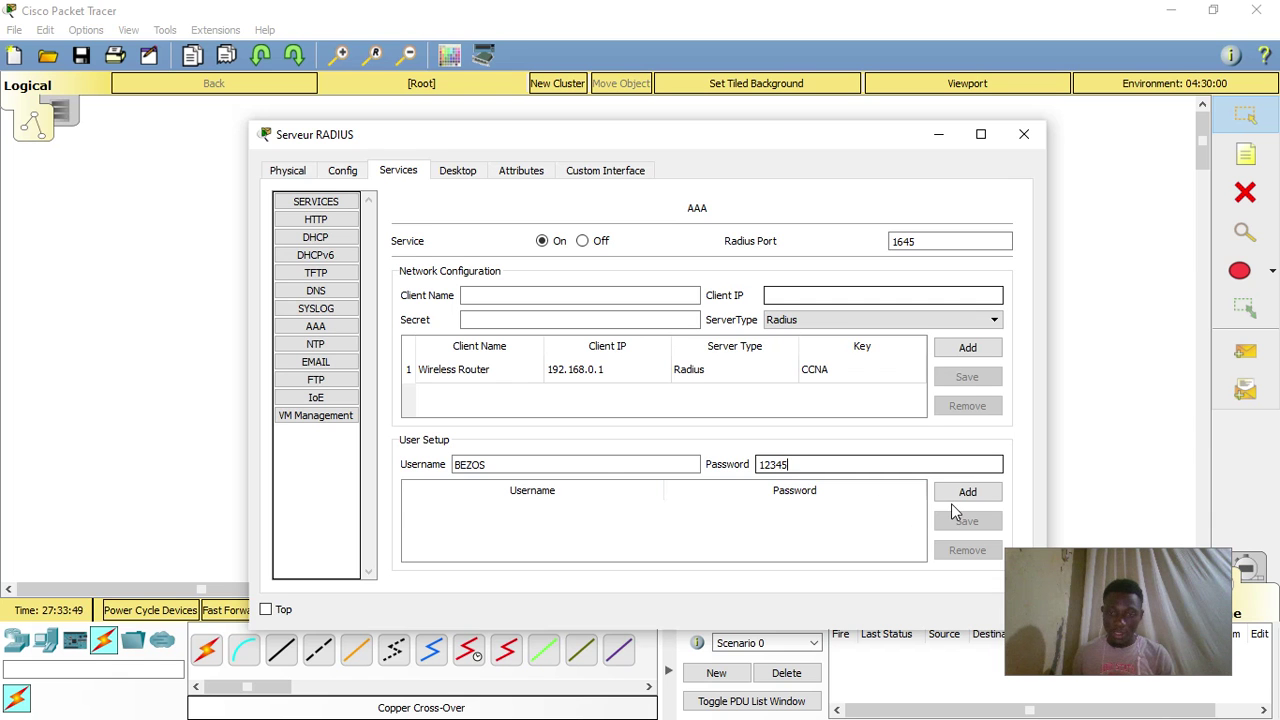
pyautogui.click(966, 492)
pyautogui.click(605, 464)
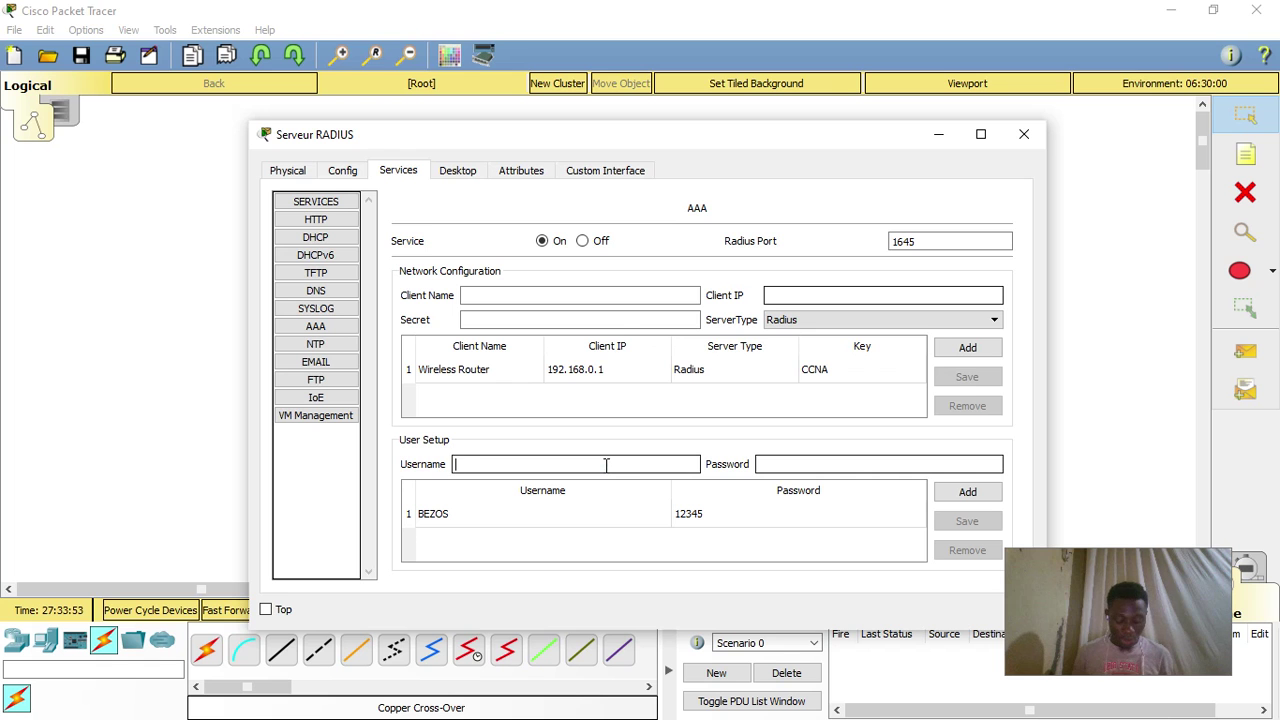
pyautogui.write('MIKE')
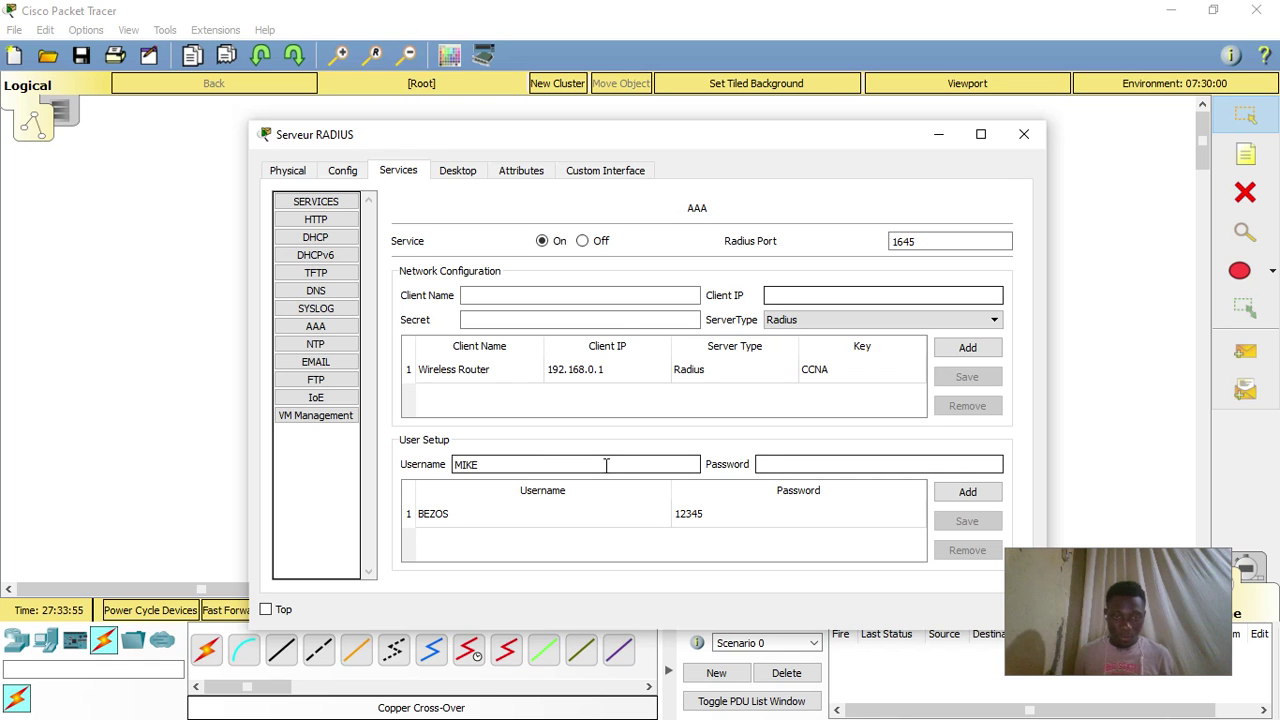
pyautogui.click(766, 462)
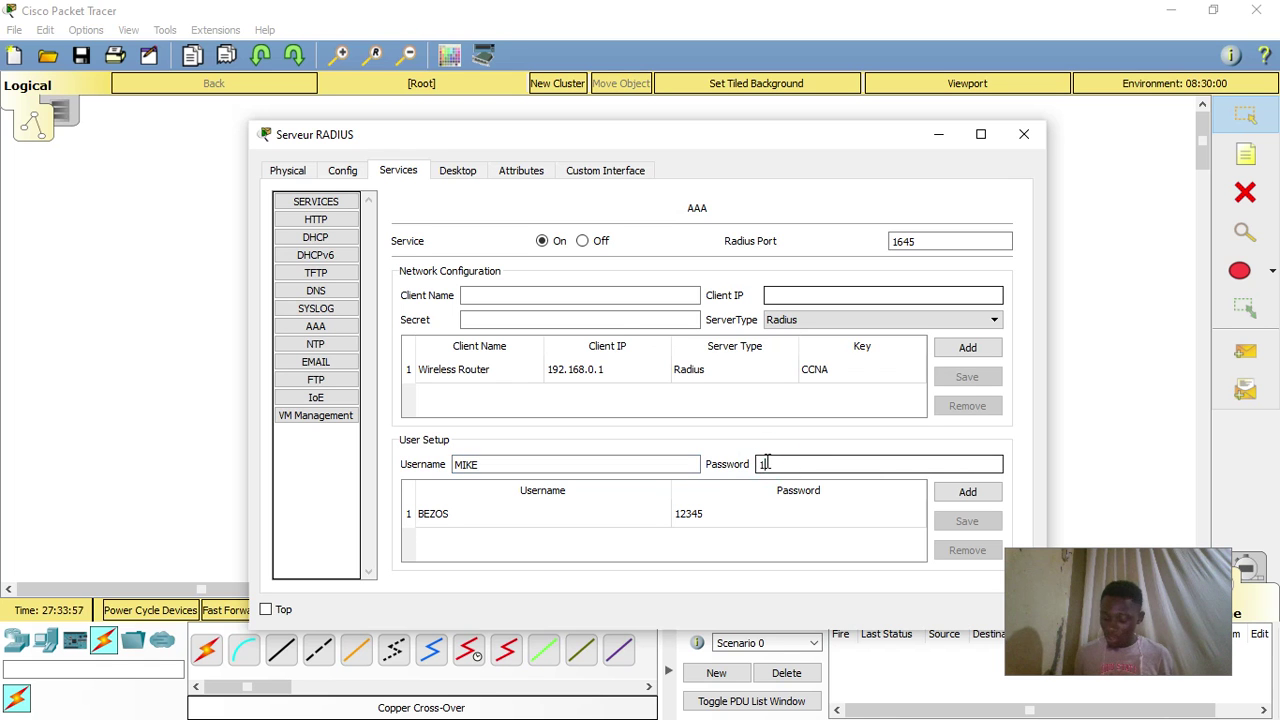
pyautogui.click(970, 492)
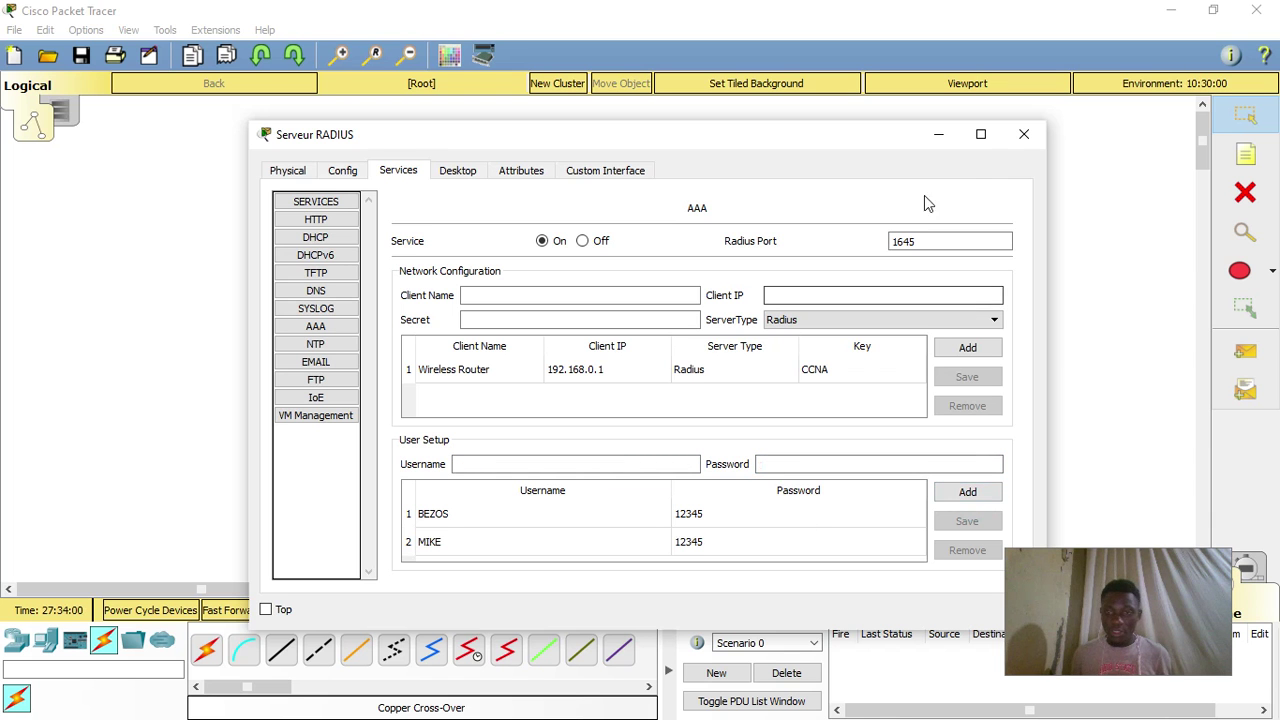
pyautogui.click(1022, 140)
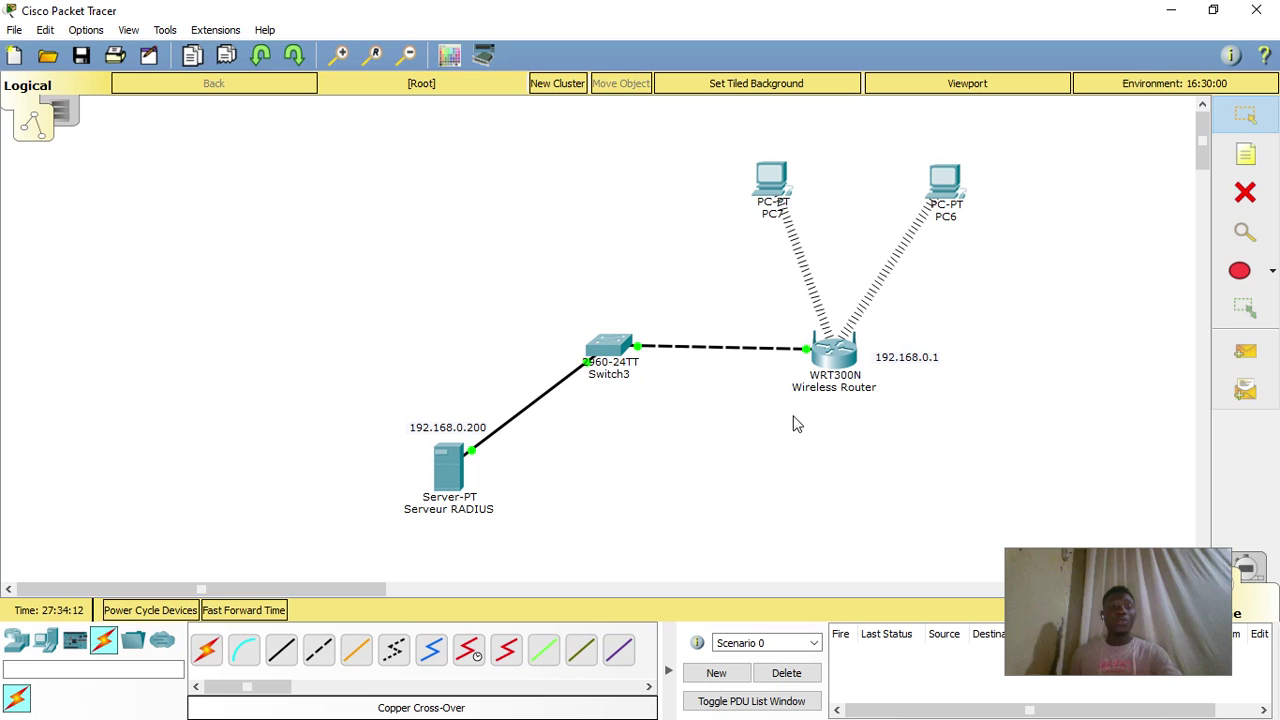
# - Switch the router's wireless security to WPA2 with RADIUS server 192.168.0.200 and its shared secret
pyautogui.click(840, 357)
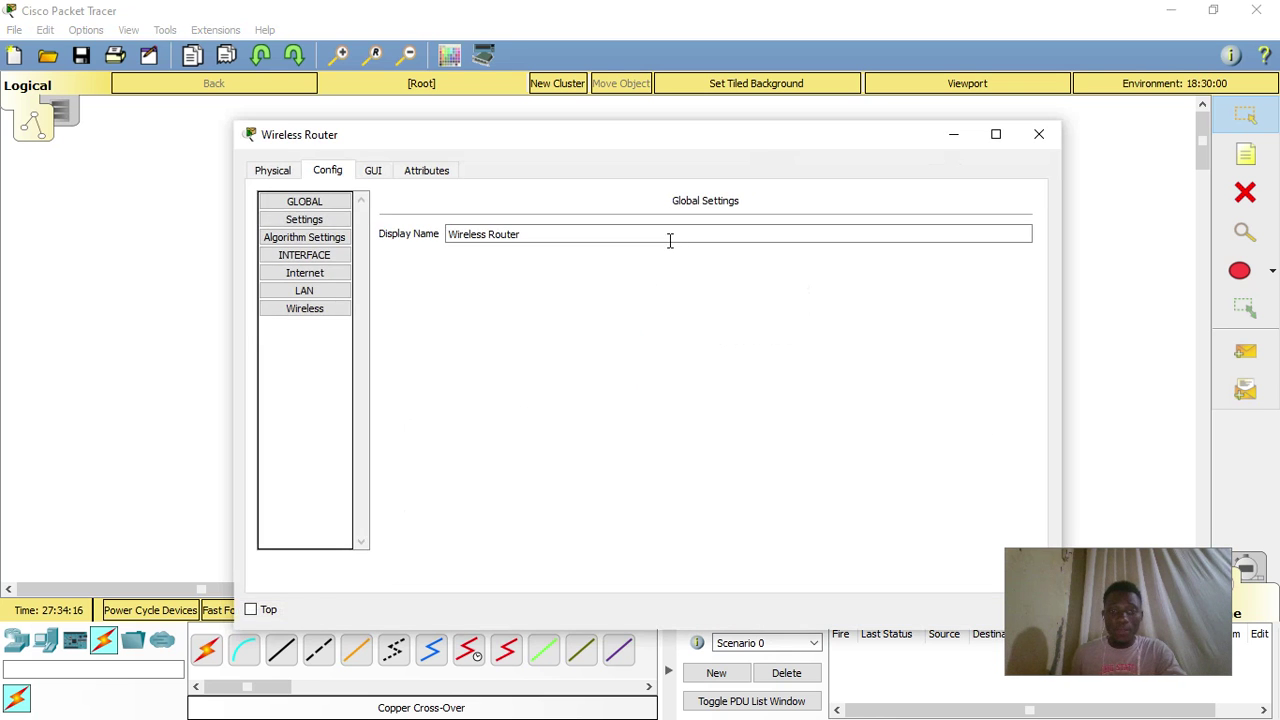
pyautogui.click(316, 310)
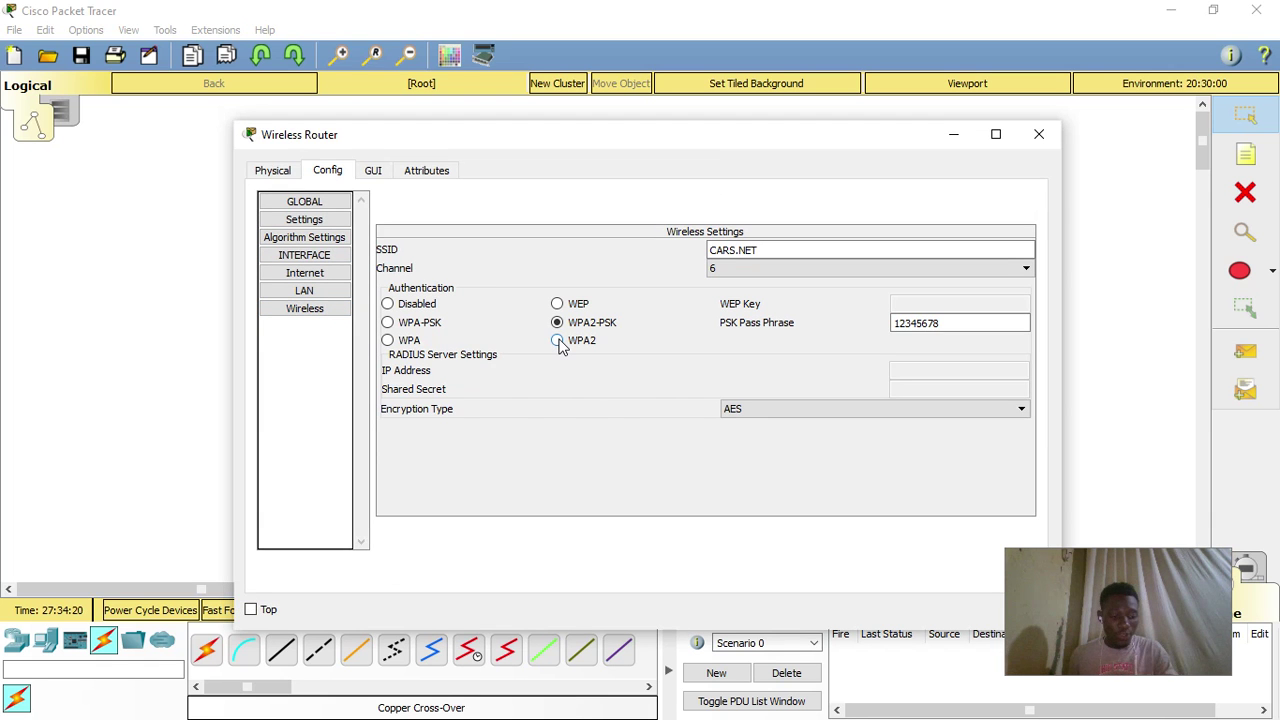
pyautogui.click(557, 341)
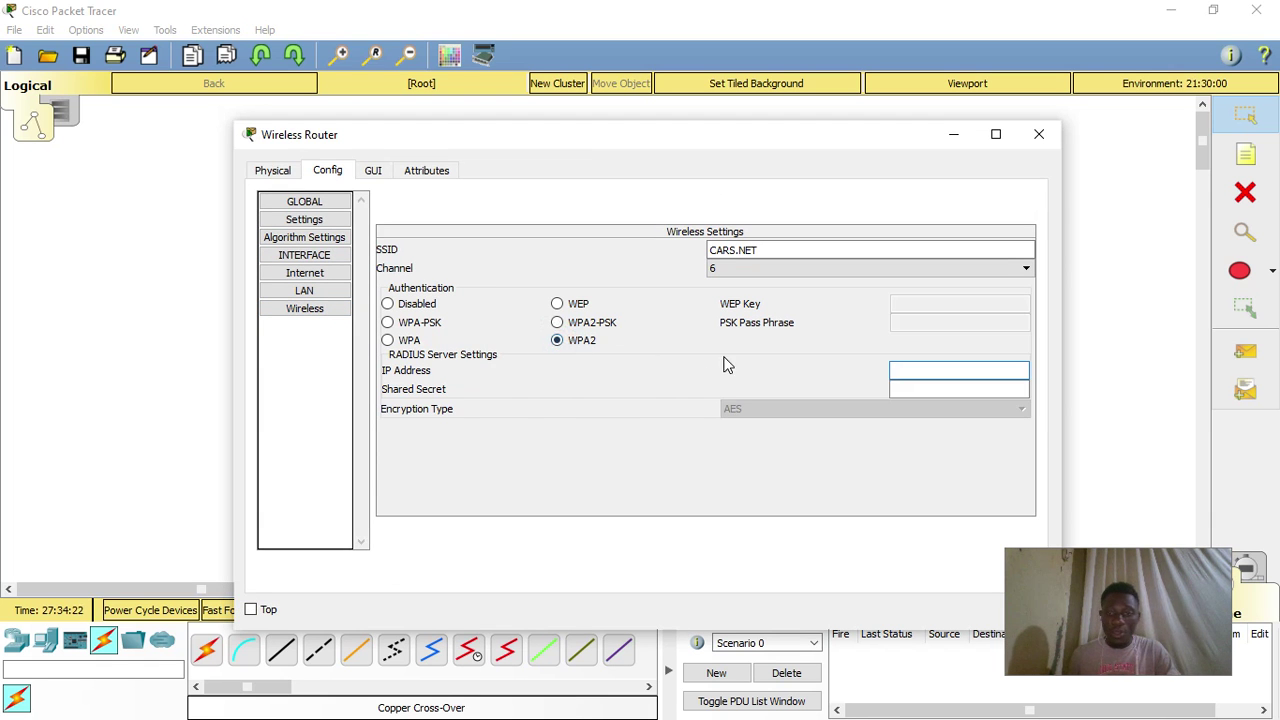
pyautogui.click(920, 371)
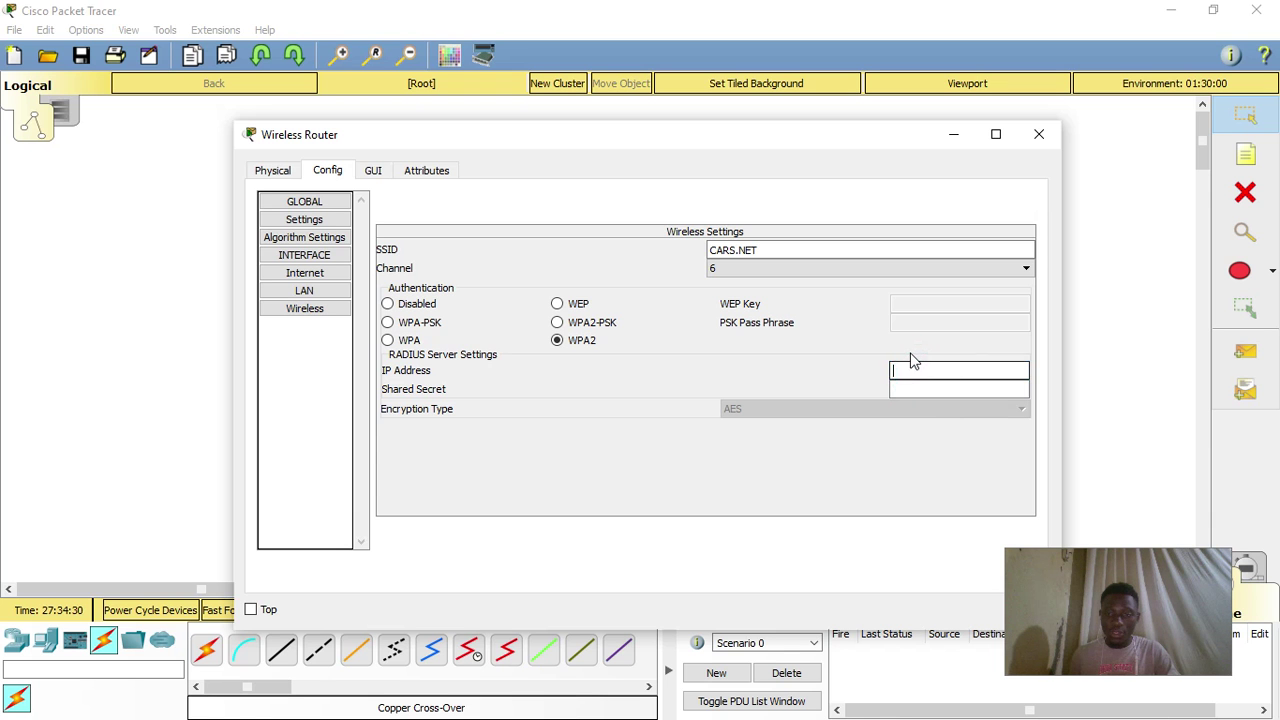
pyautogui.click(912, 361)
pyautogui.write('192.168.0.200')
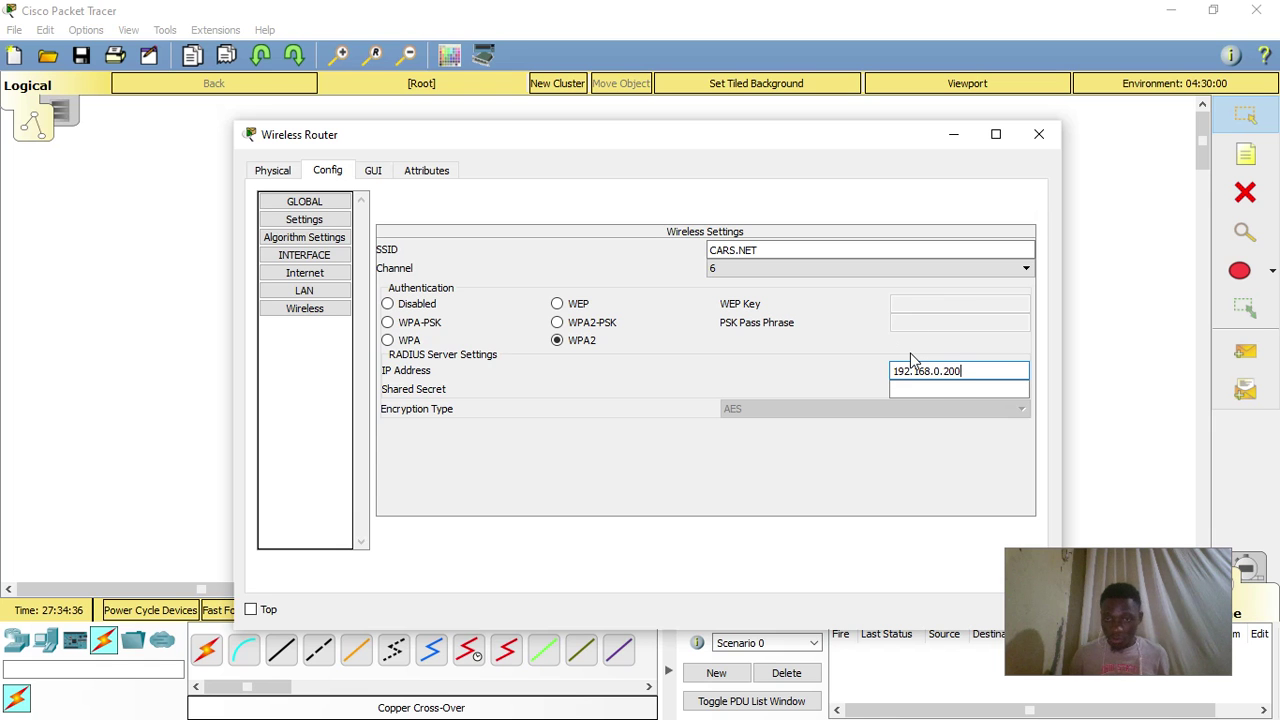
pyautogui.click(941, 391)
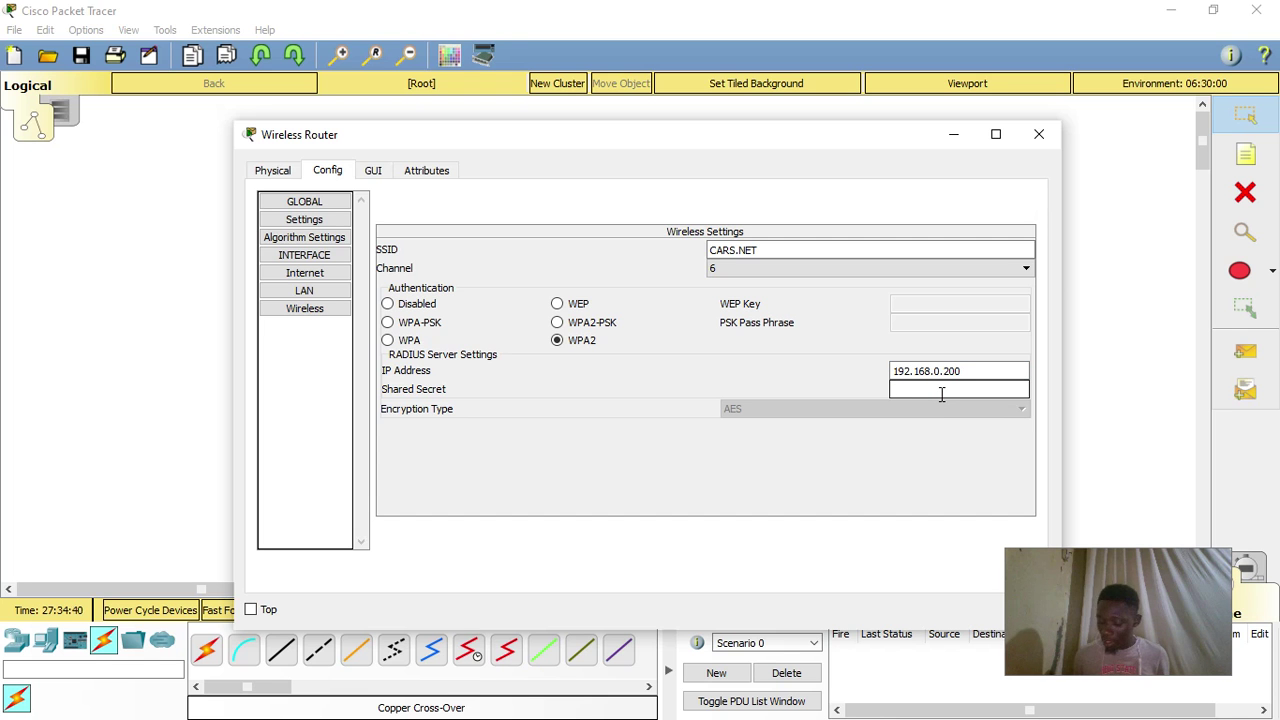
pyautogui.write('CCNA')
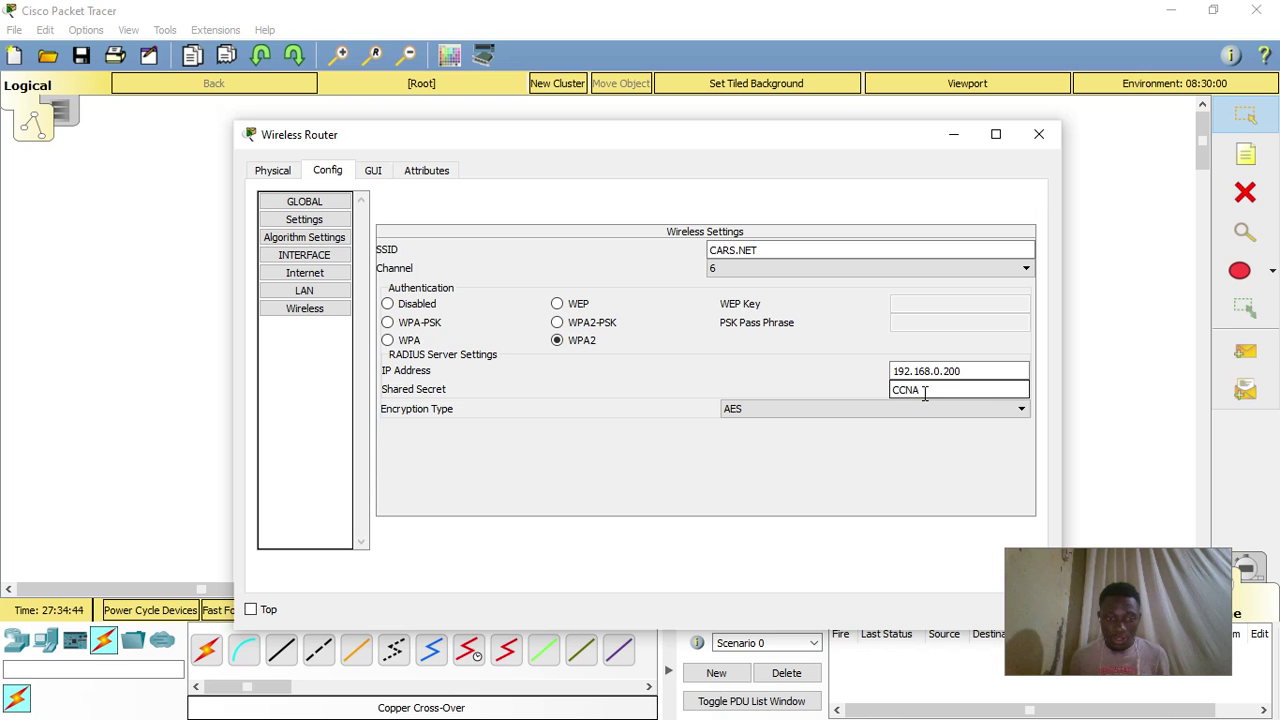
pyautogui.click(251, 610)
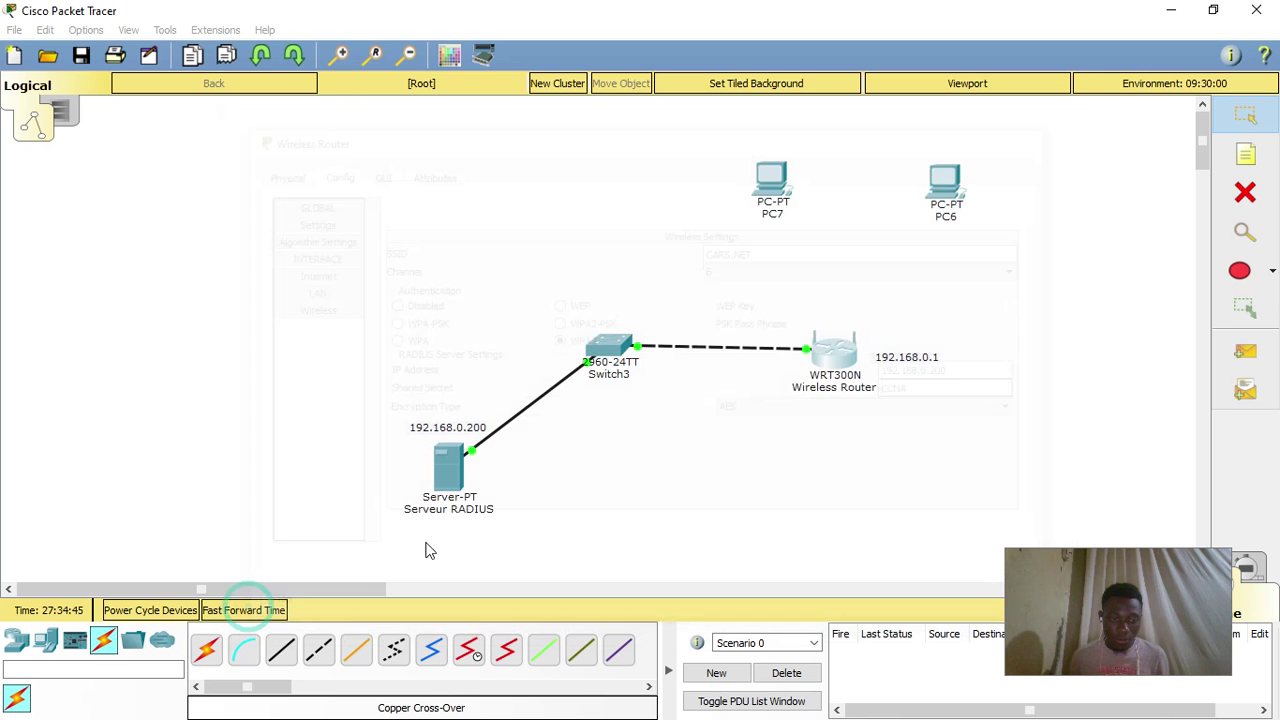
# - Review the WPA2 Enterprise settings on the router's web Wireless Security page
pyautogui.click(375, 175)
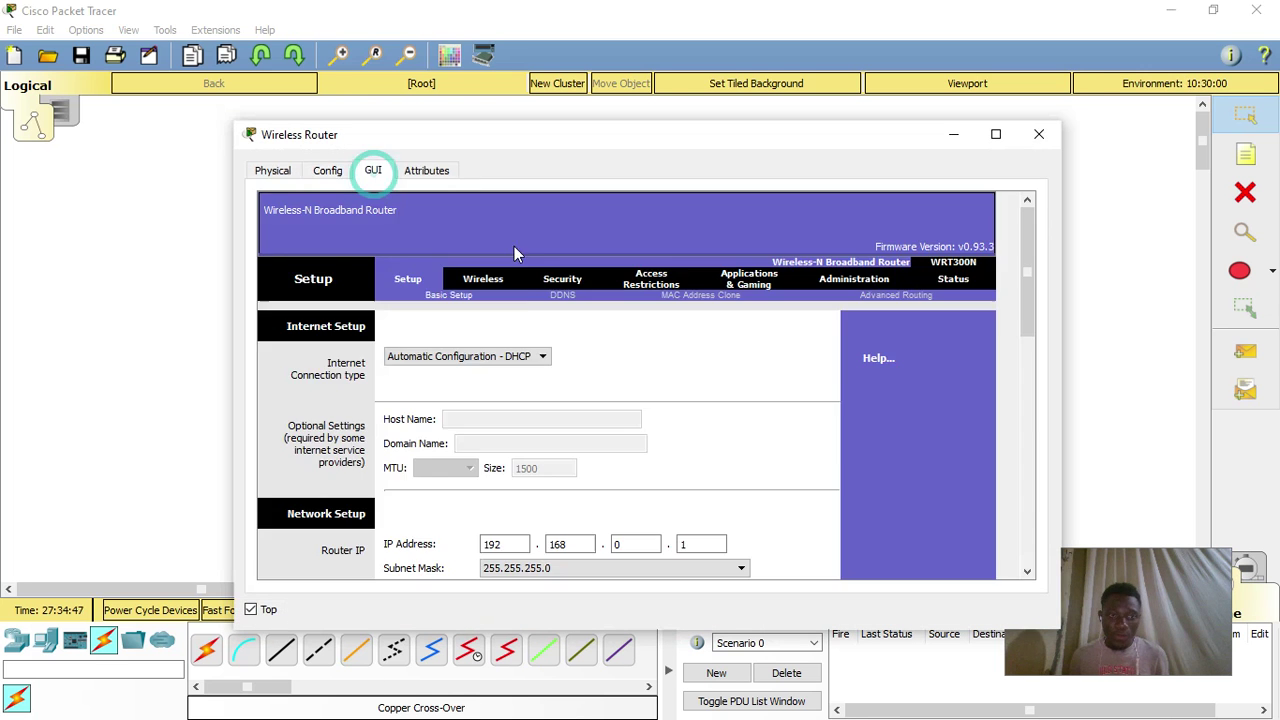
pyautogui.click(483, 276)
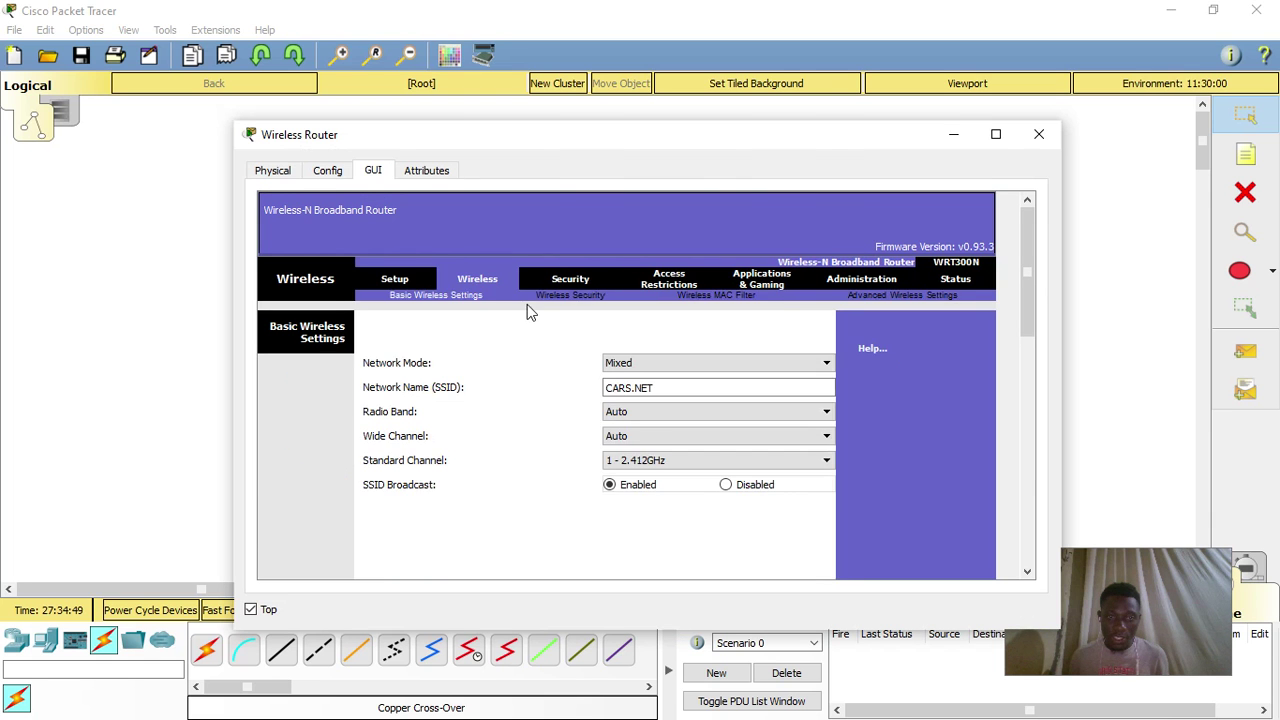
pyautogui.click(586, 296)
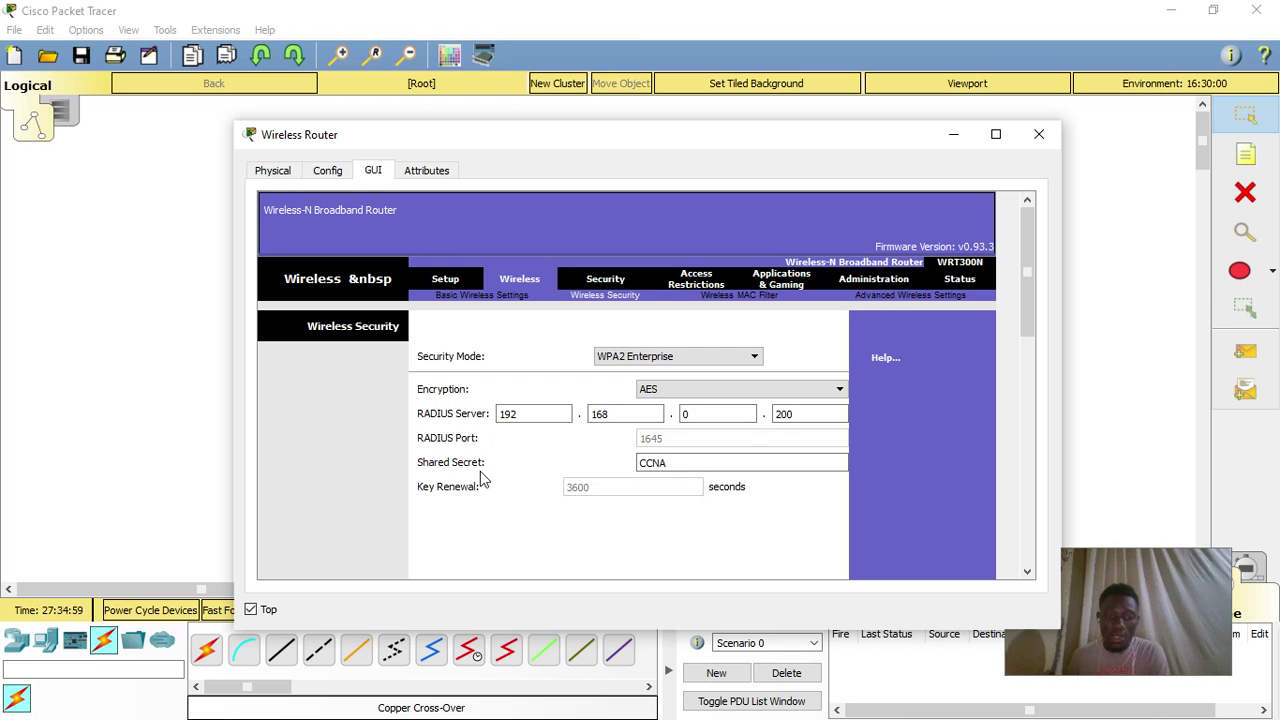
pyautogui.click(703, 462)
pyautogui.doubleClick(636, 463)
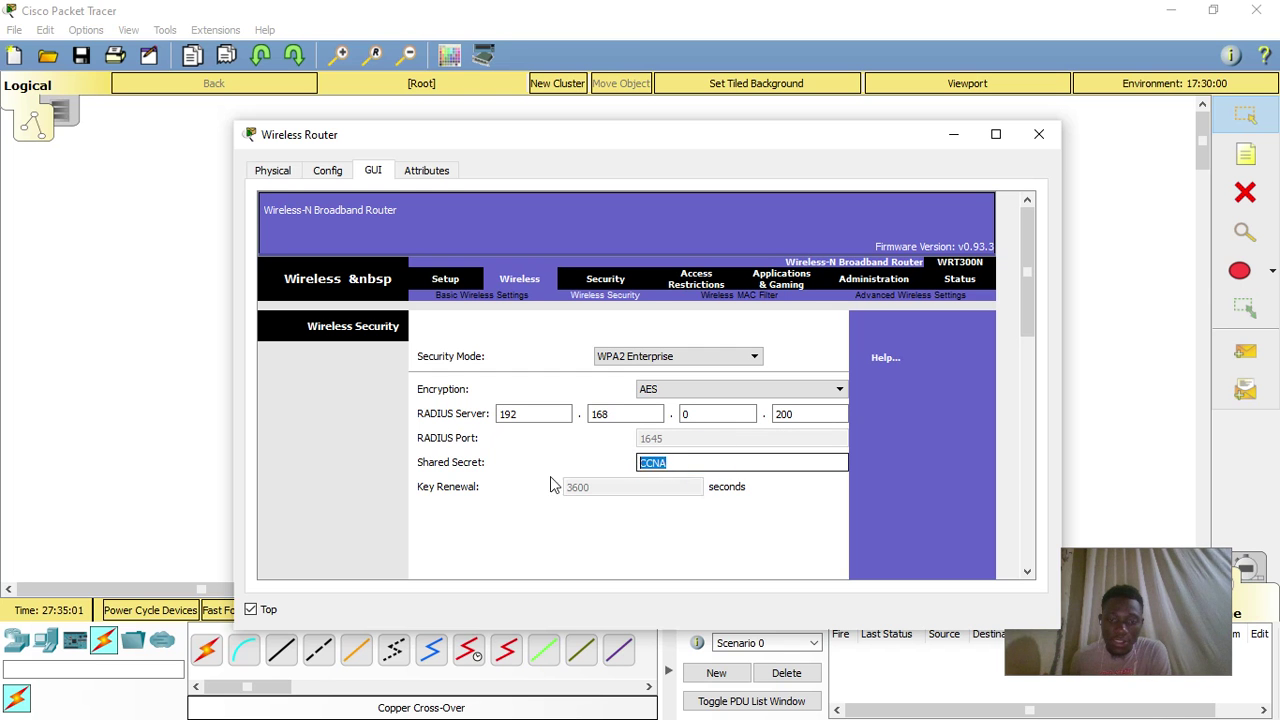
pyautogui.click(760, 527)
pyautogui.scroll(-2, 787, 471)
pyautogui.scroll(2, 792, 472)
pyautogui.scroll(-6, 800, 480)
pyautogui.scroll(-2, 800, 480)
pyautogui.scroll(8, 760, 452)
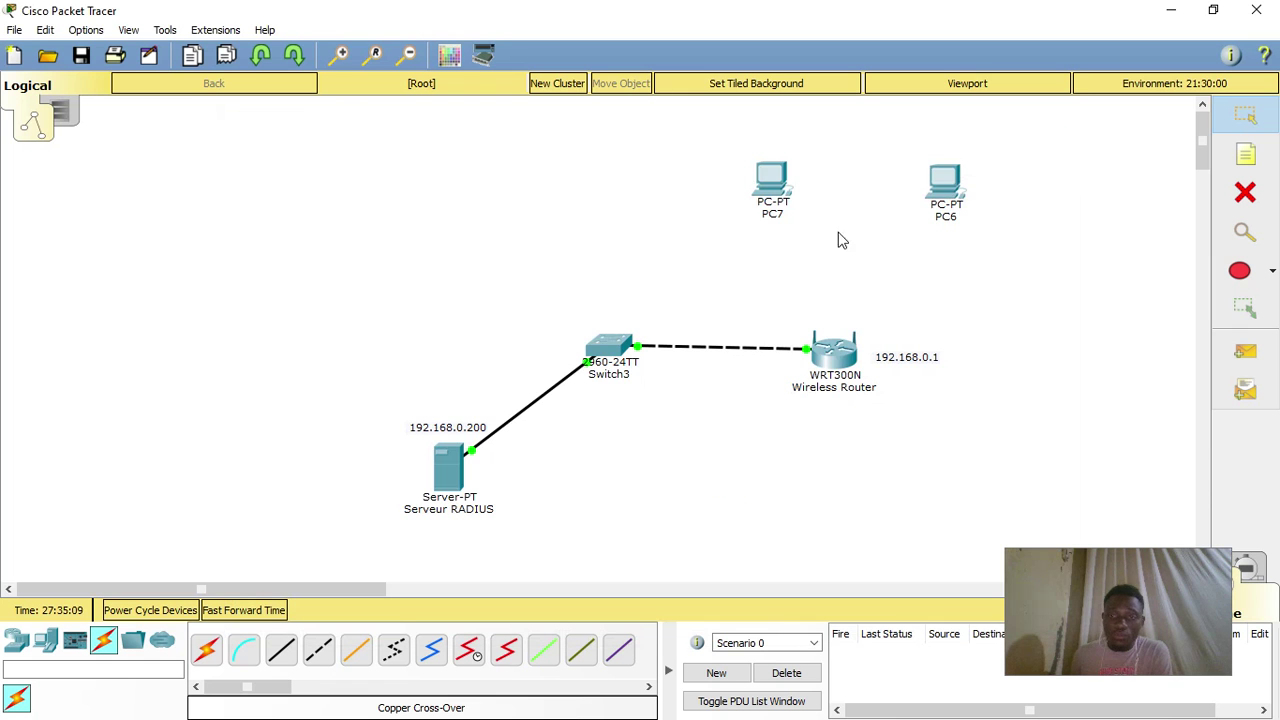
# - Send a simple PDU from the wireless router to the RADIUS server, resending it until it succeeds
pyautogui.moveTo(959, 213); pyautogui.dragTo(965, 200)
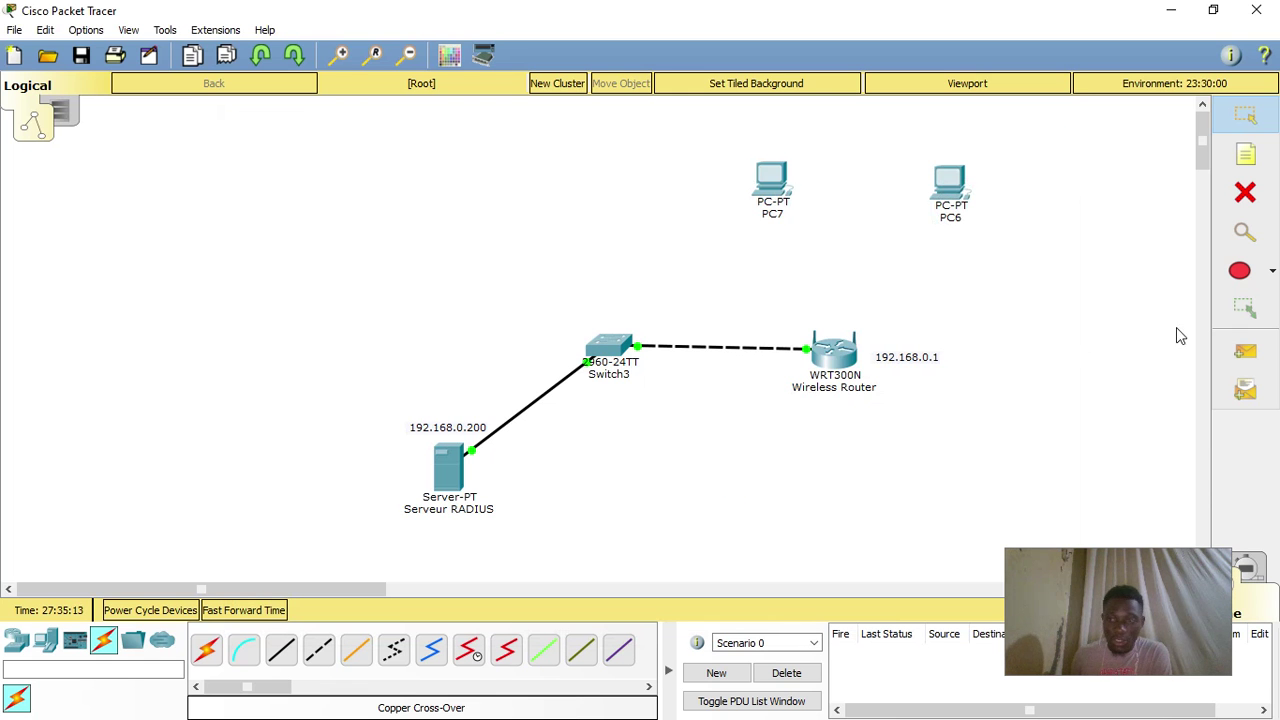
pyautogui.click(1245, 351)
pyautogui.click(830, 345)
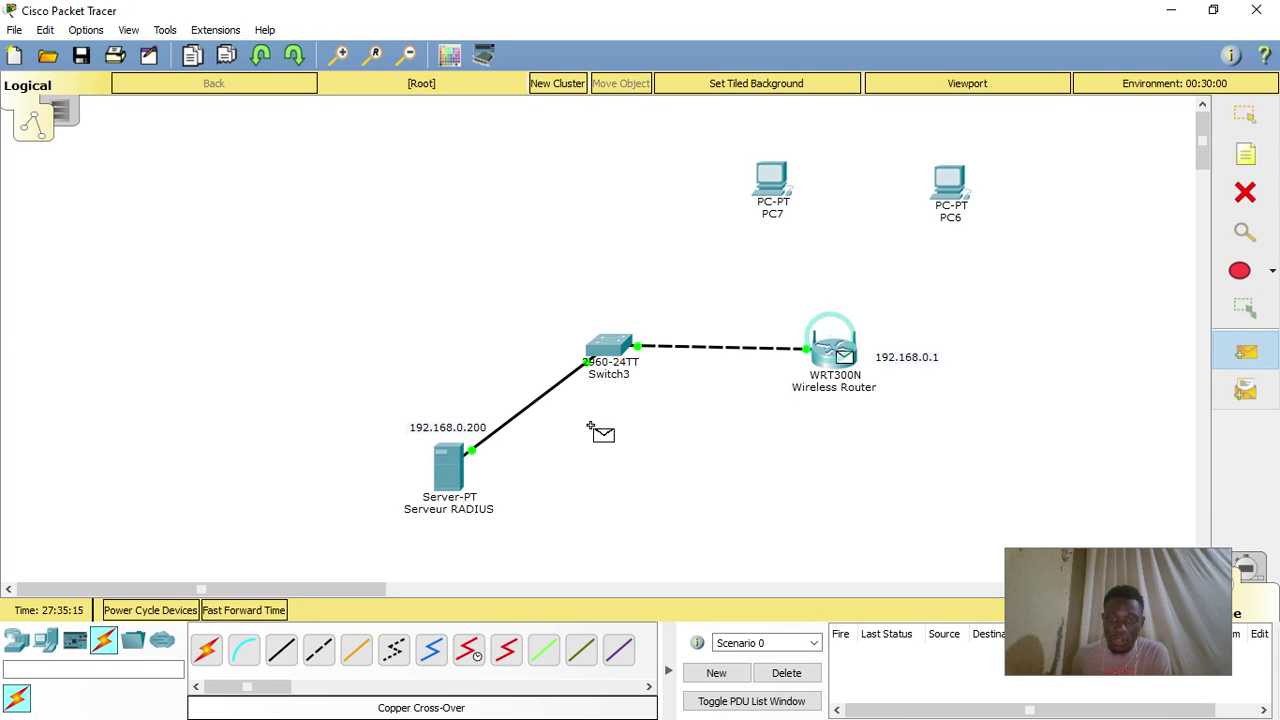
pyautogui.click(449, 467)
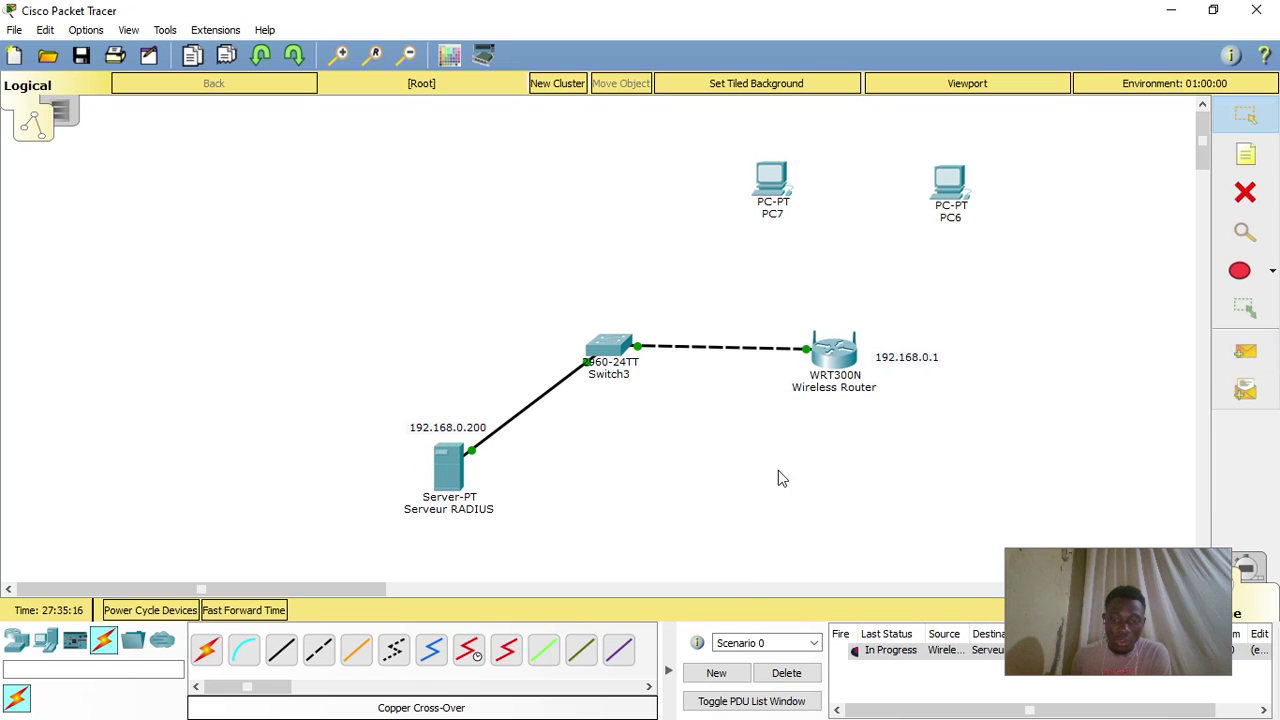
pyautogui.click(853, 650)
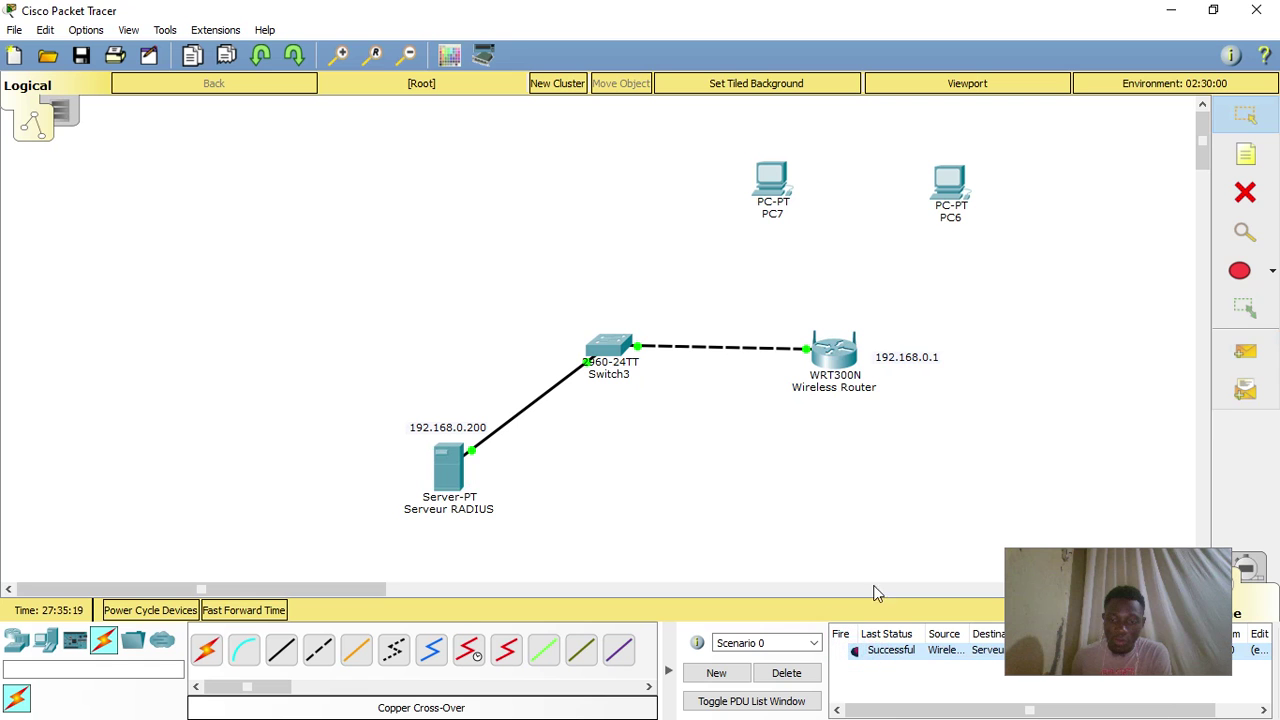
pyautogui.click(885, 652)
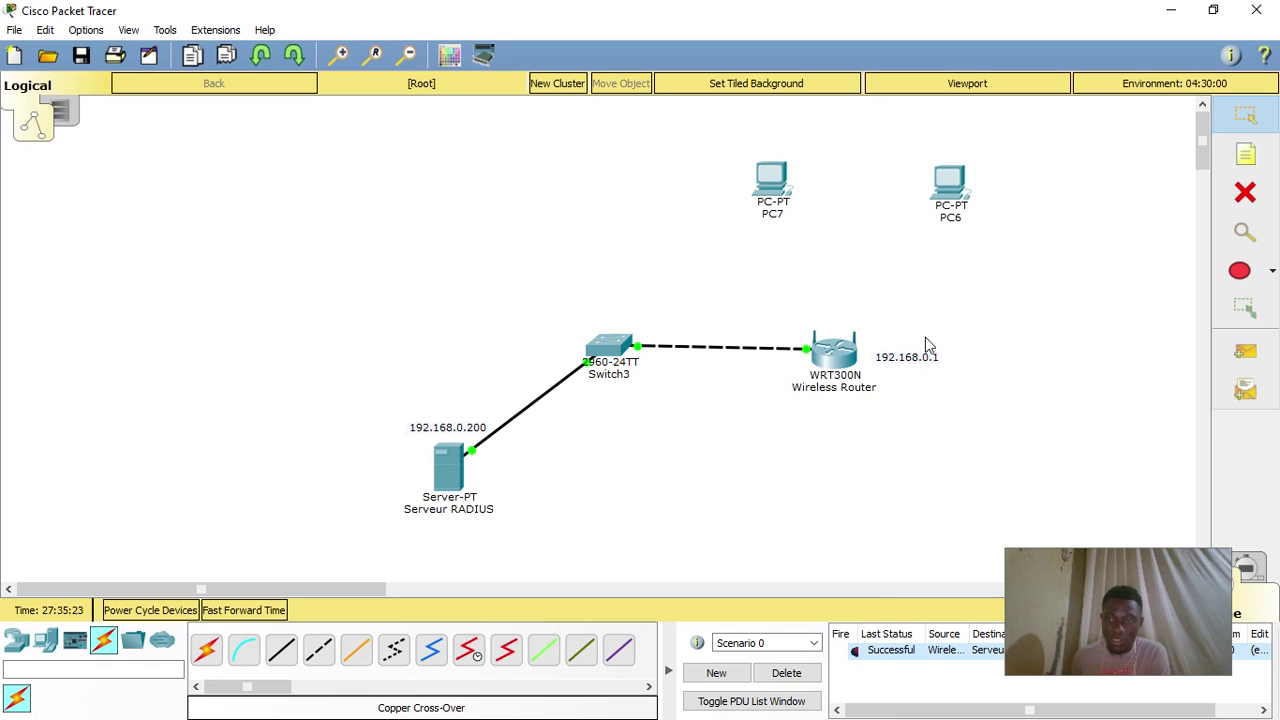
pyautogui.click(948, 220)
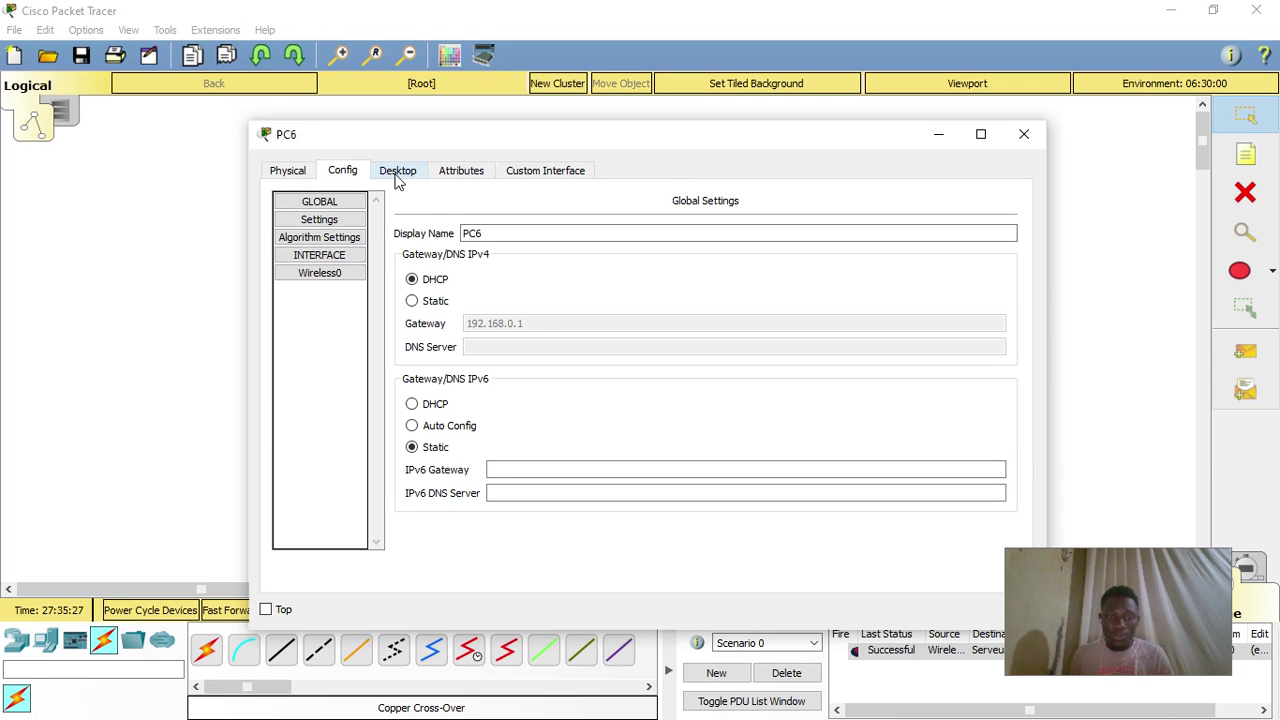
# - Set PC6's Wireless0 to WPA2 with the RADIUS user ID and password, then close the window
pyautogui.click(354, 275)
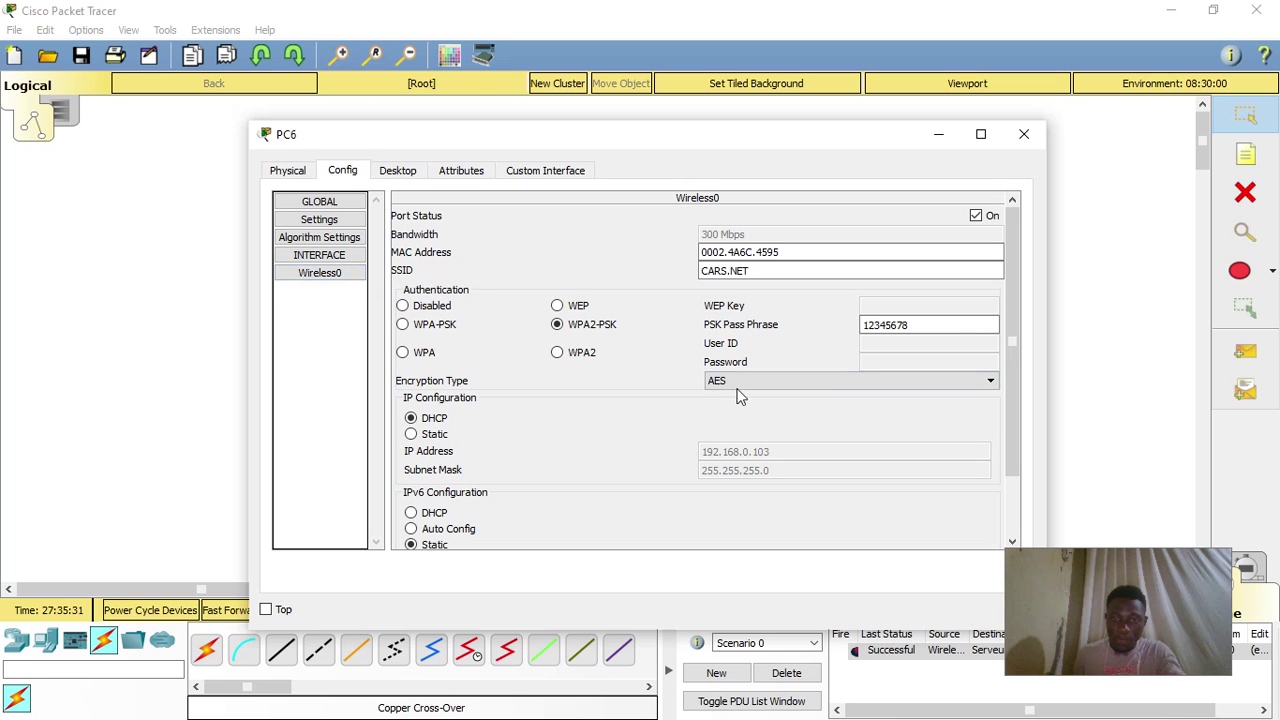
pyautogui.click(566, 358)
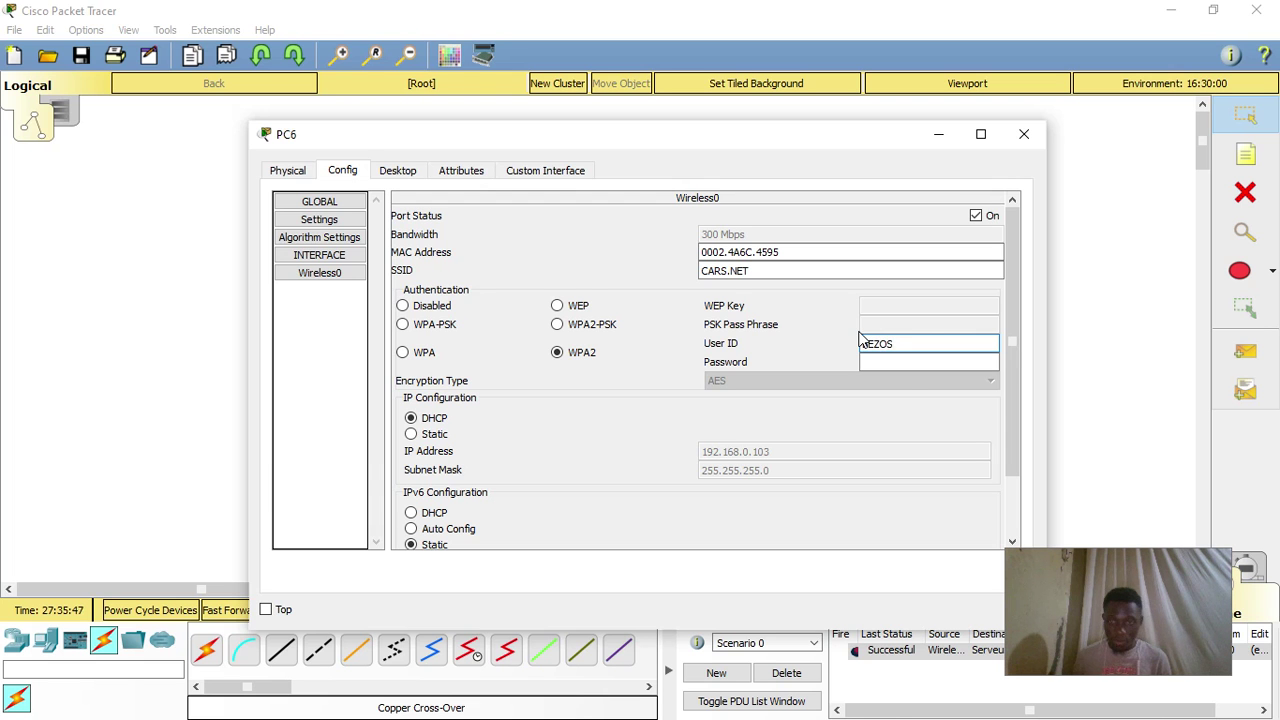
pyautogui.click(905, 361)
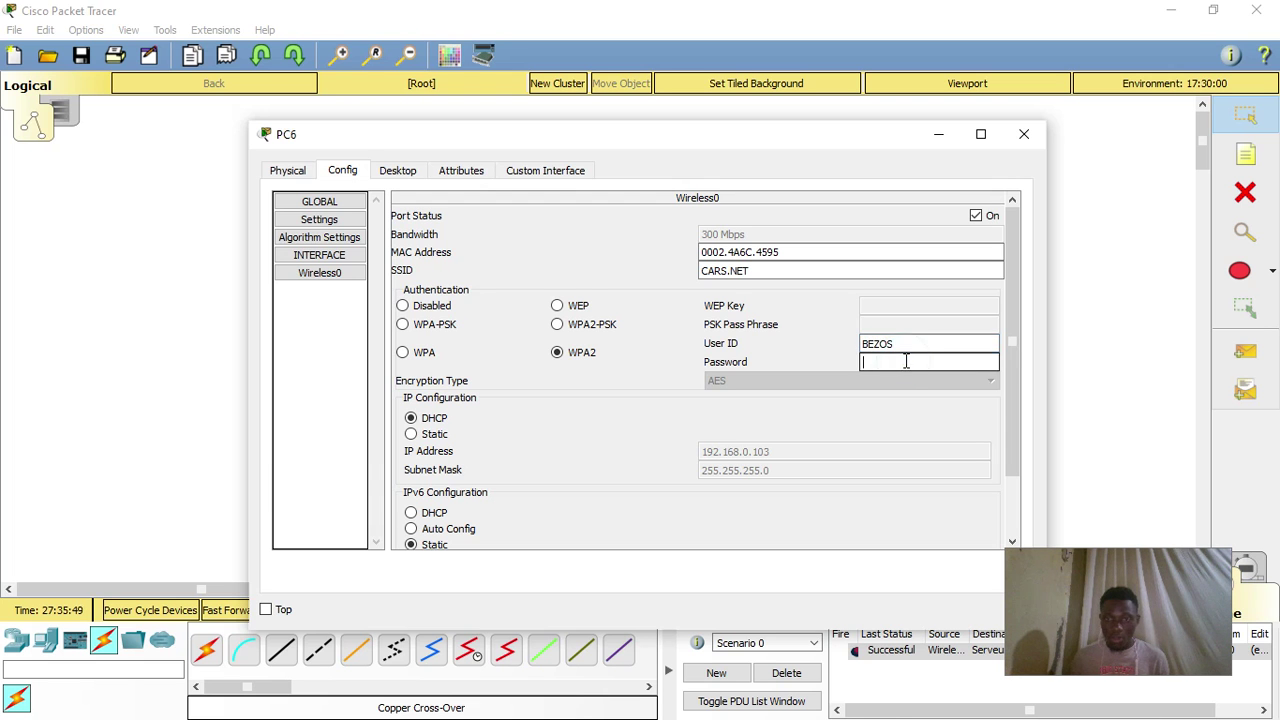
pyautogui.write('cisco')
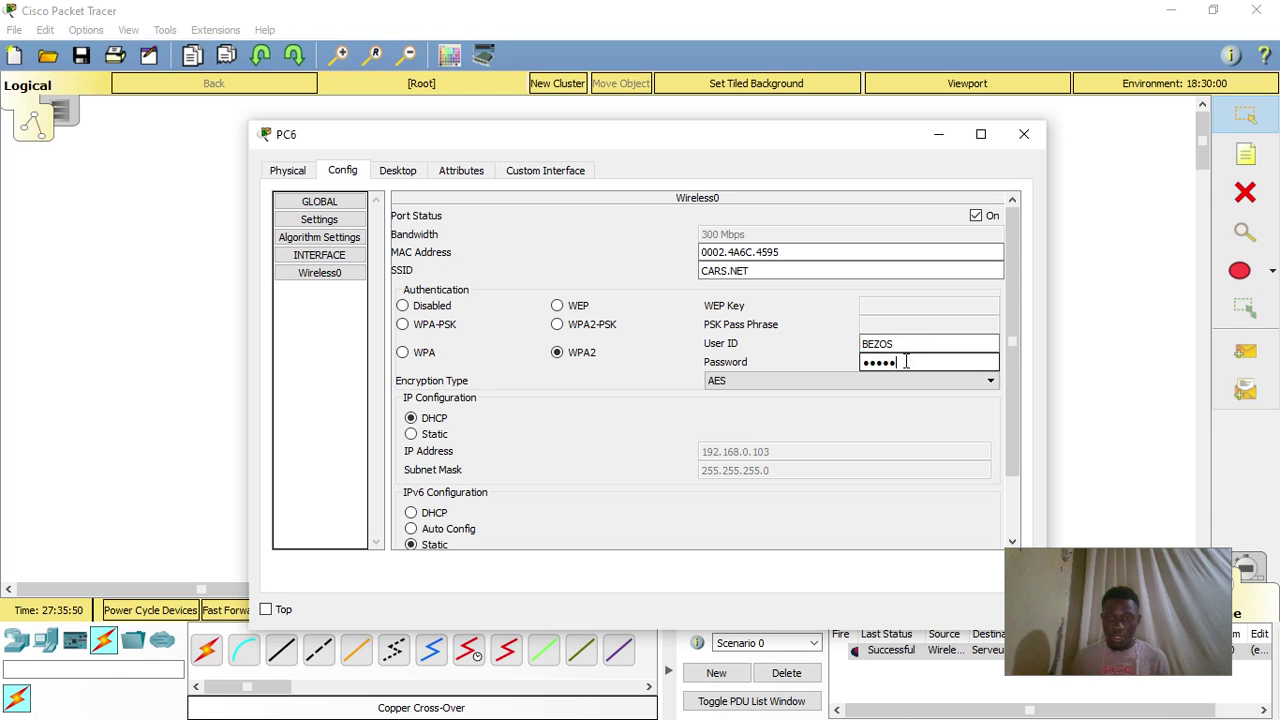
pyautogui.click(266, 609)
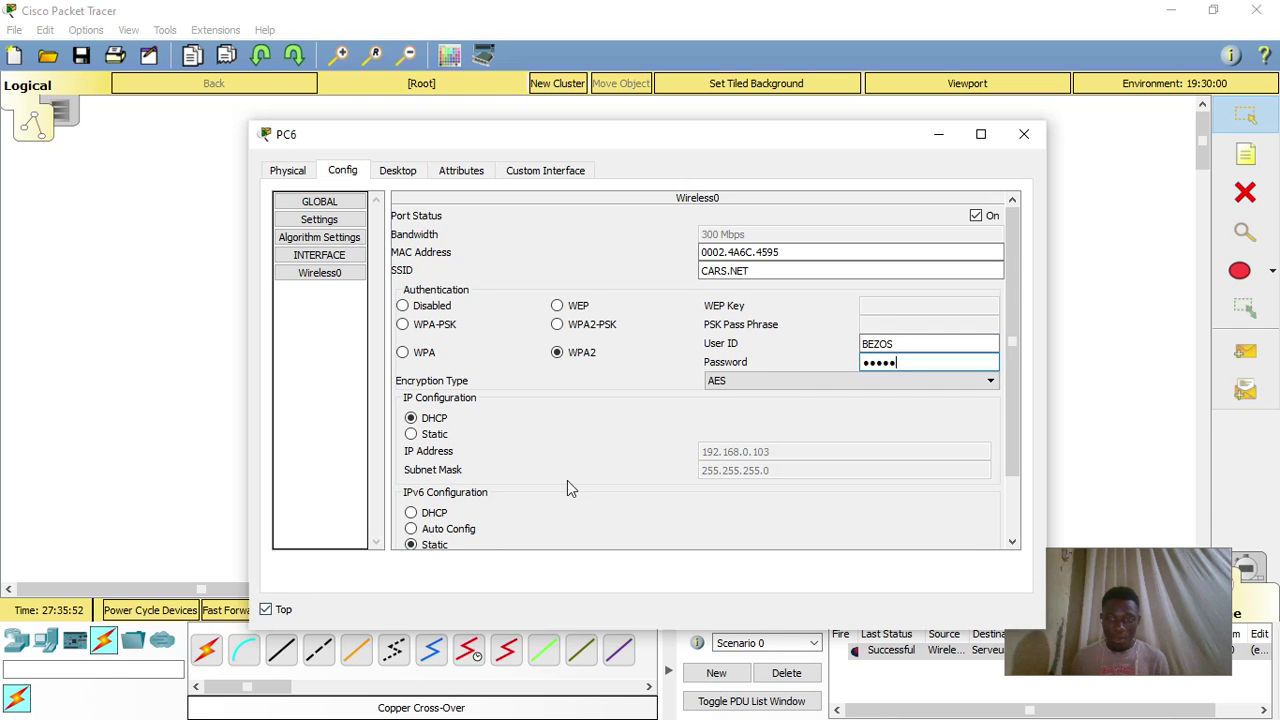
pyautogui.click(1027, 134)
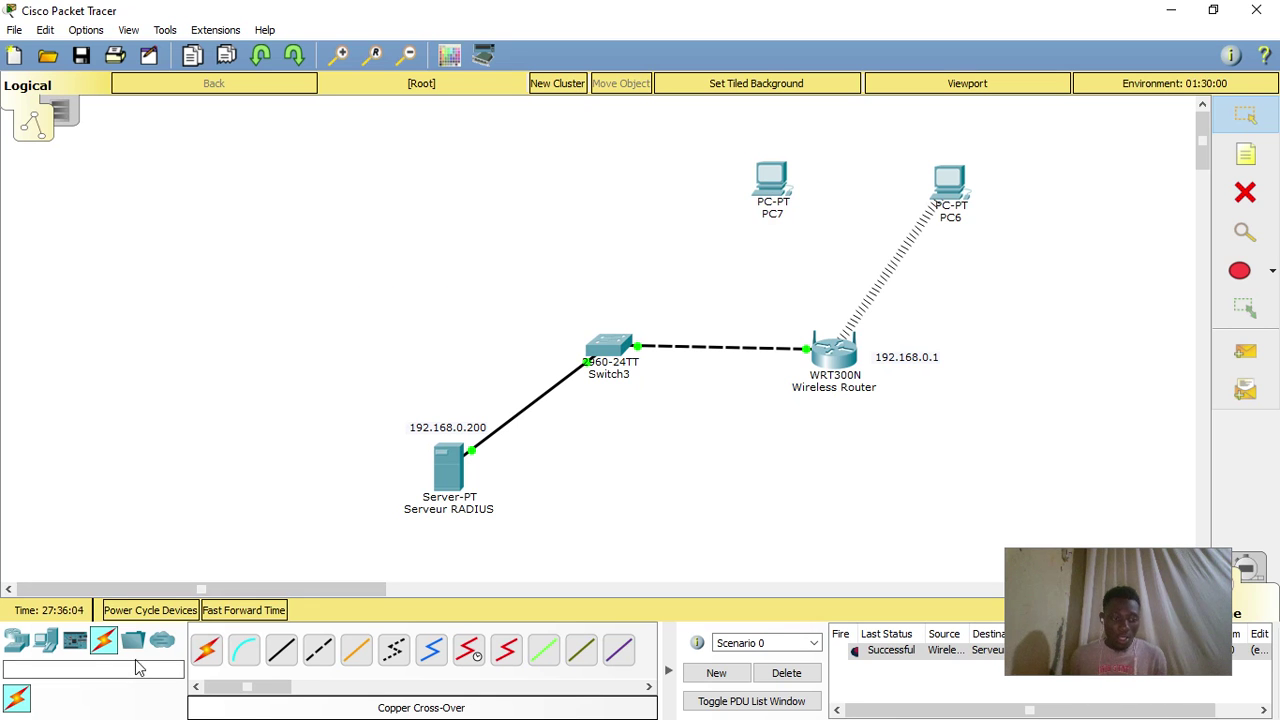
# - Fast-forward time, send a successful simple PDU from PC6 to Serveur RADIUS, then minimize Packet Tracer
pyautogui.click(238, 610)
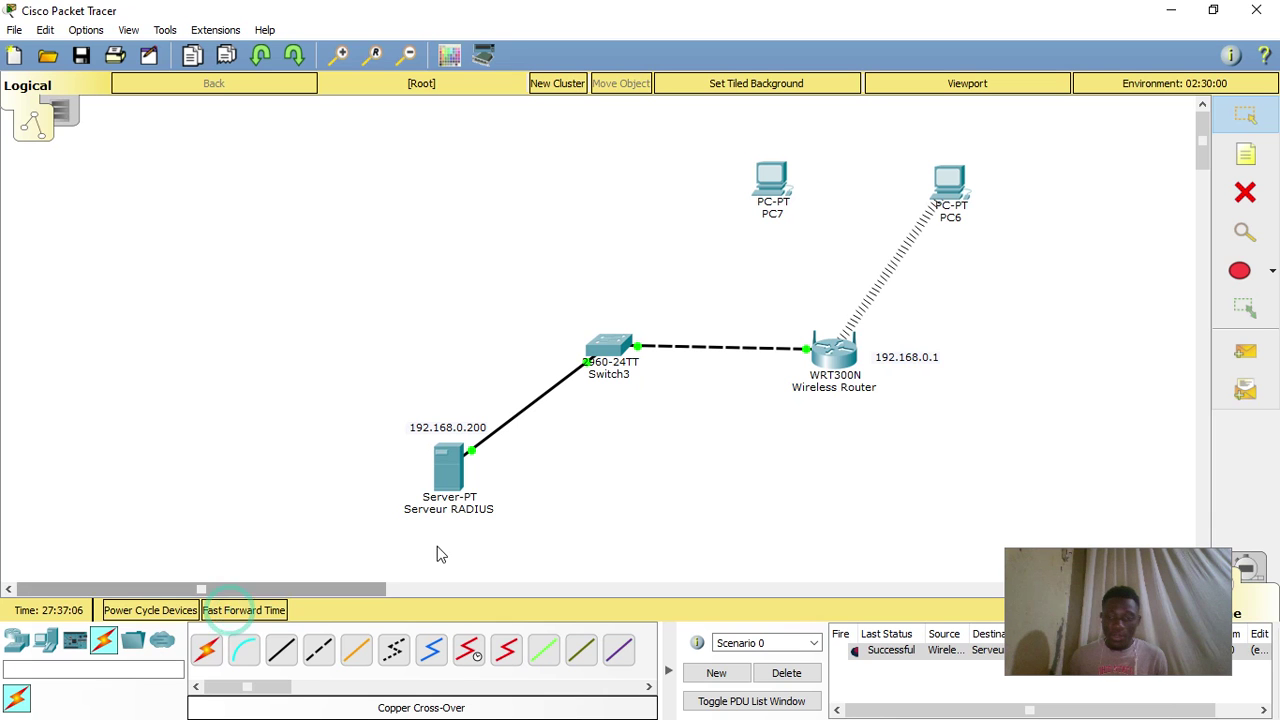
pyautogui.click(1245, 351)
pyautogui.click(950, 178)
pyautogui.click(448, 465)
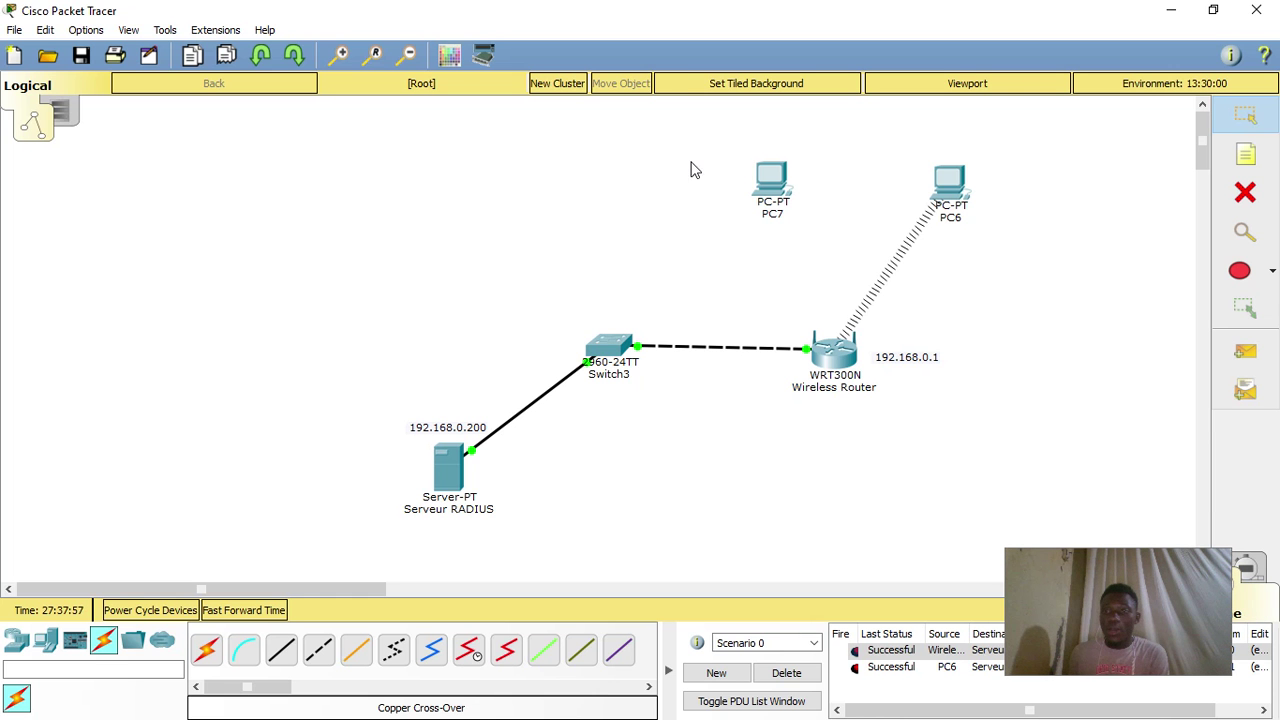
pyautogui.click(1171, 9)
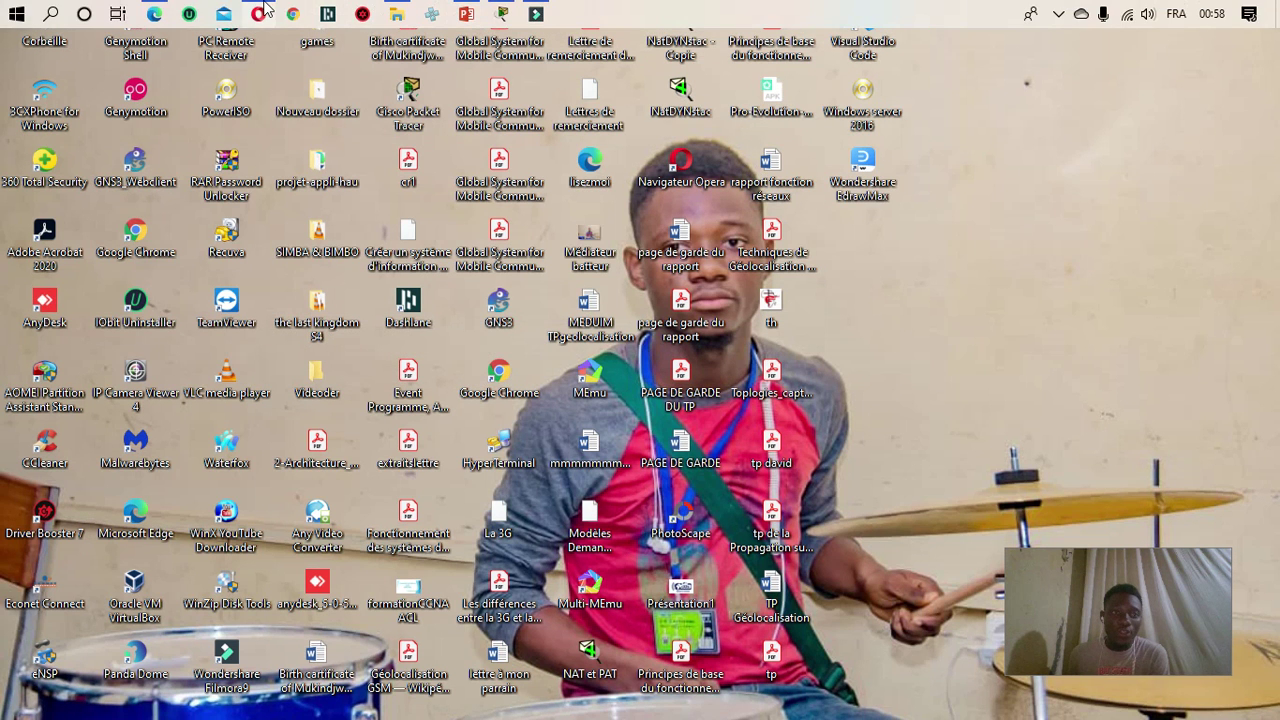
# - Bring Opera forward to show the YouTube Studio dashboard with video 3 of 3 uploading
pyautogui.click(258, 14)
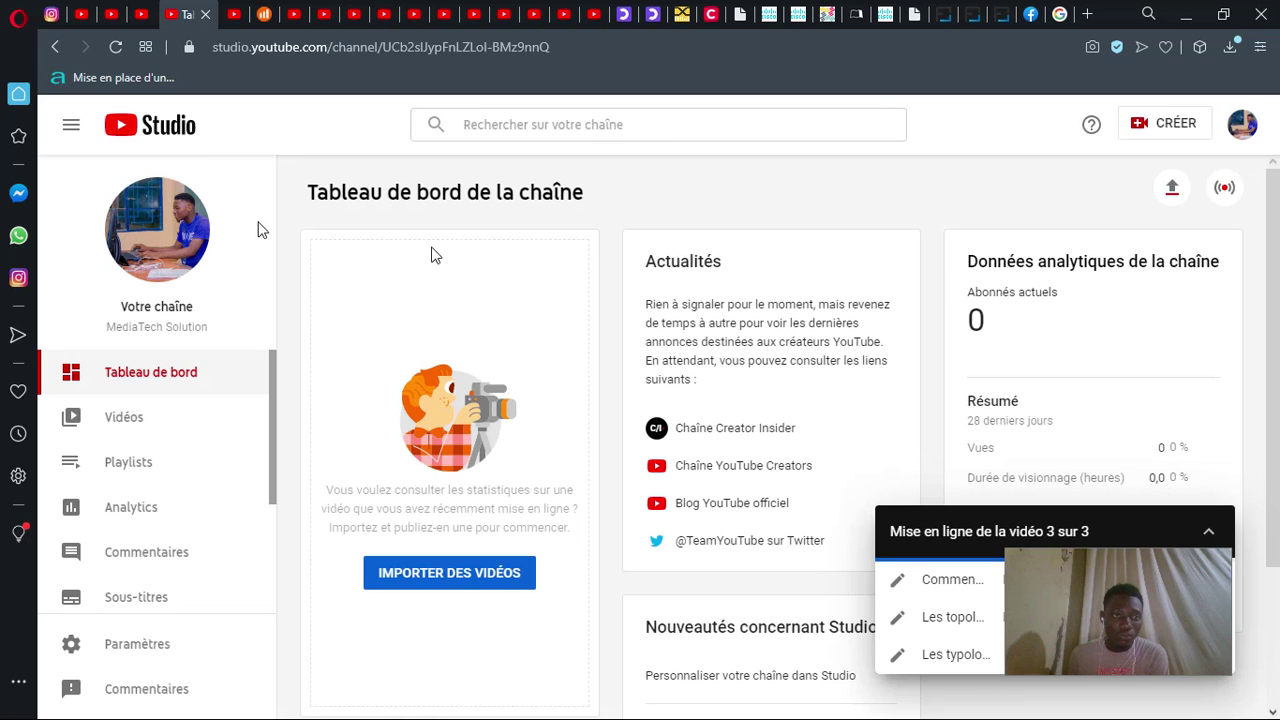